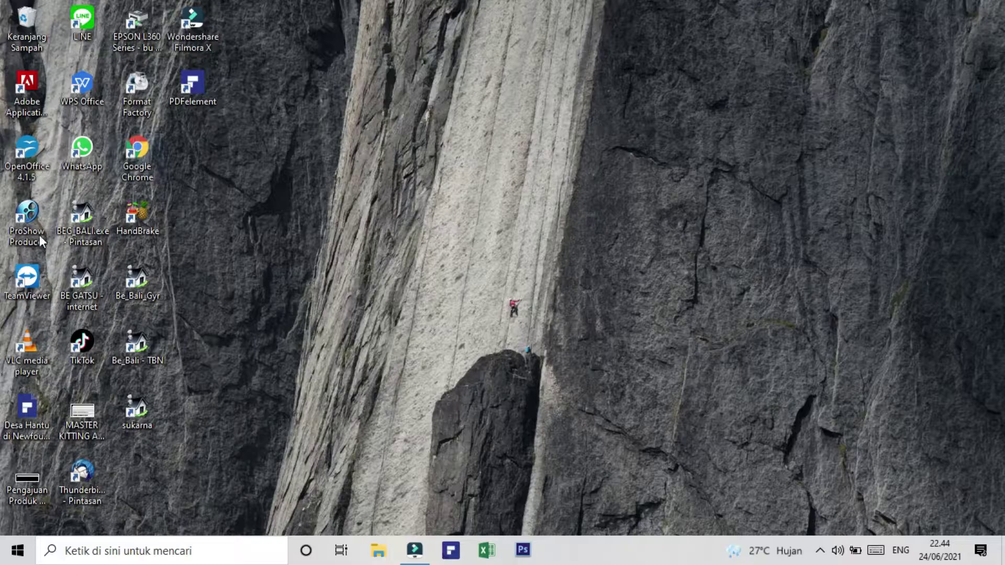
- Open ProShow Producer and switch to the Build workspace
double_click(32, 215)
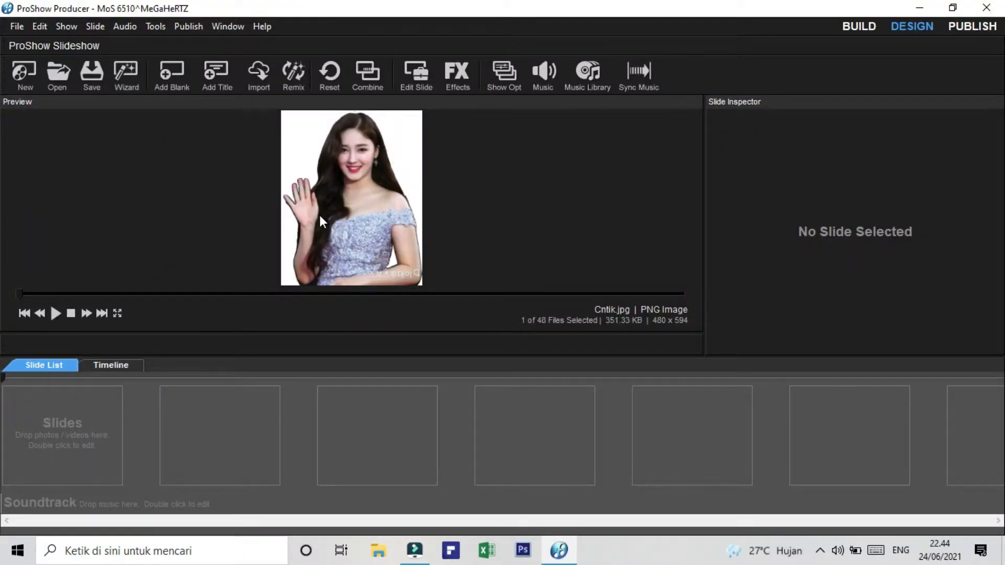
left_click(860, 26)
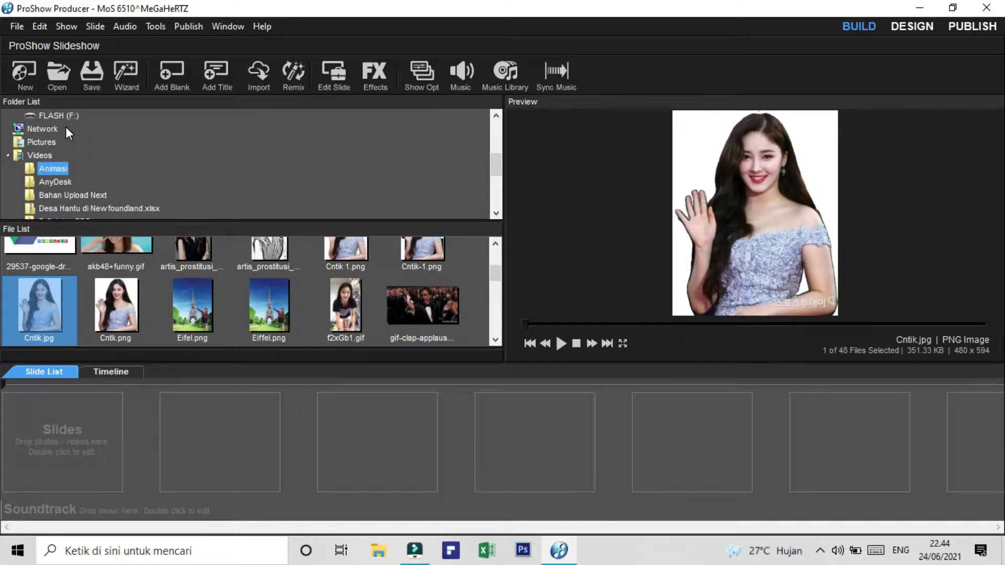
- Add the colour portrait of the woman in black as slide 1 and Cntik 1.png as slide 2 from the Animasi folder
scroll(206, 238, "up", 2)
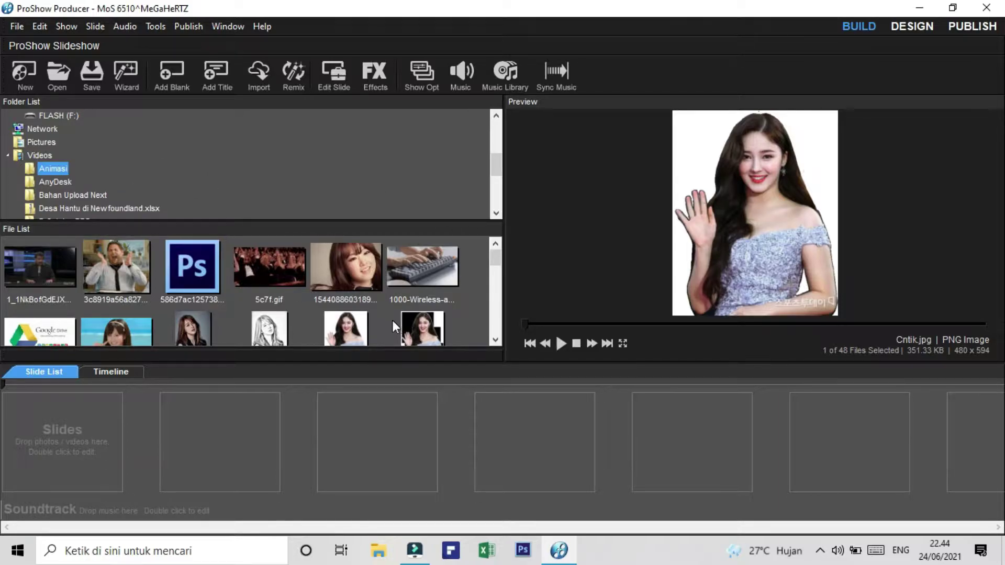
scroll(360, 299, "down", 3)
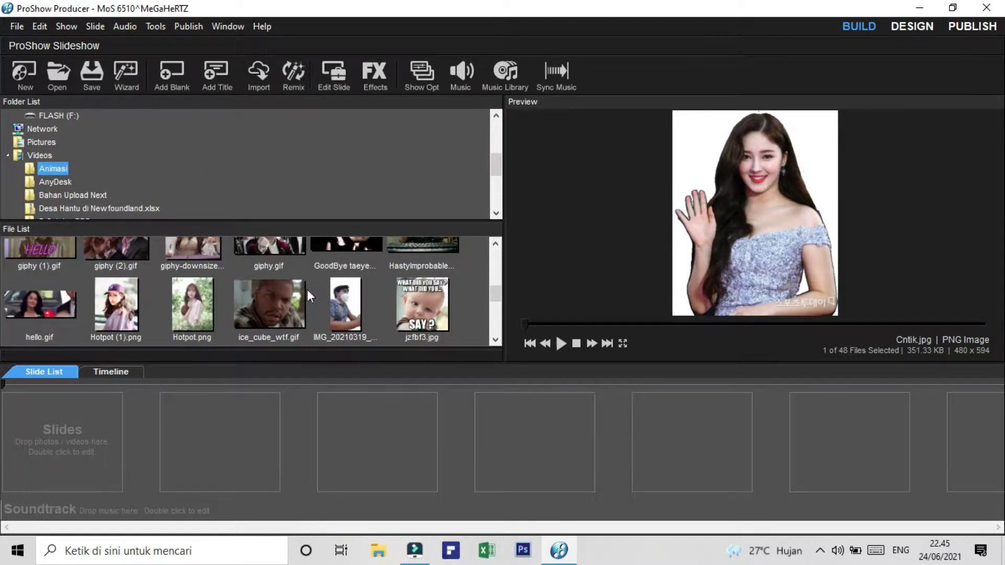
scroll(299, 292, "down", 1)
scroll(265, 278, "down", 1)
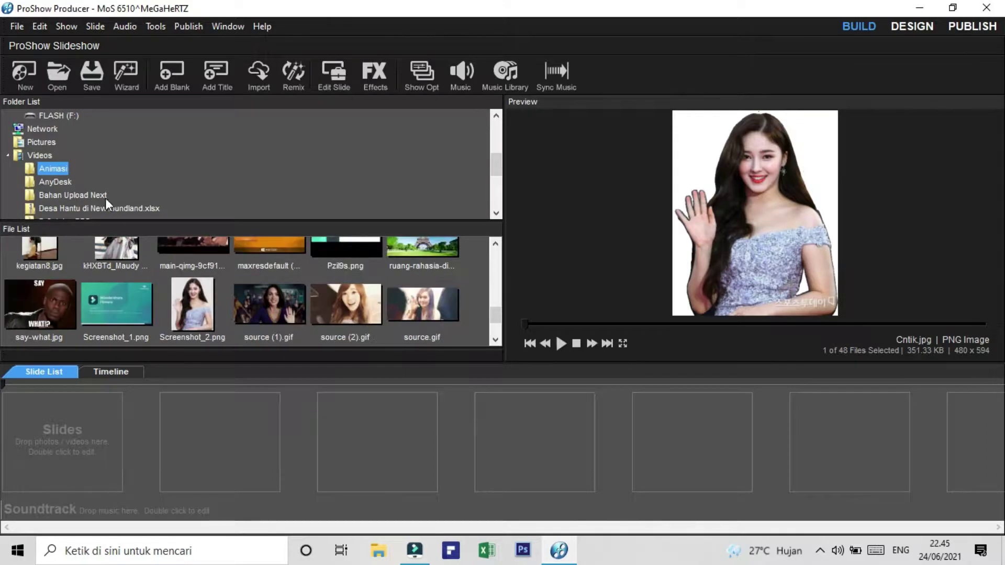
scroll(294, 306, "down", 1)
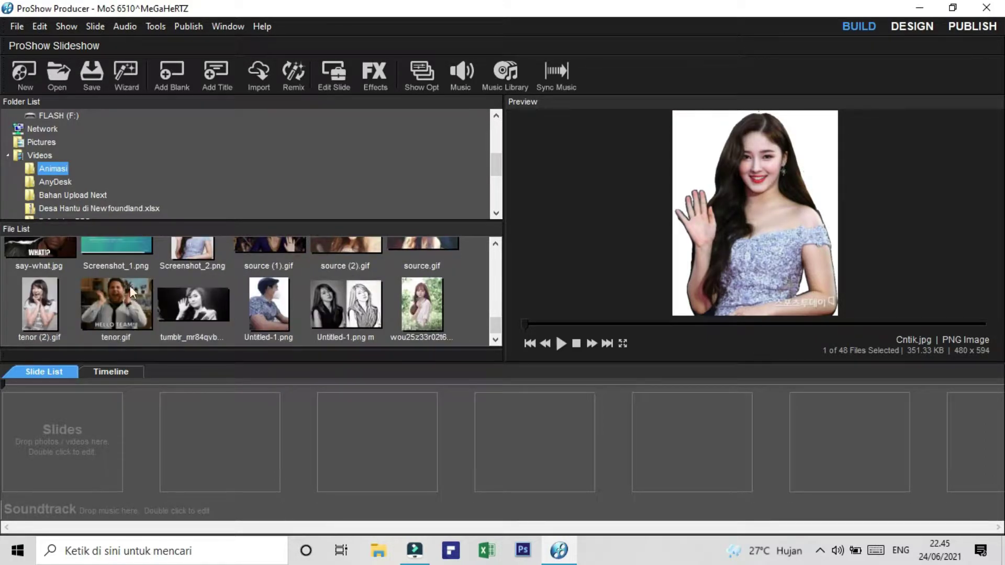
scroll(204, 316, "up", 1)
scroll(205, 310, "up", 5)
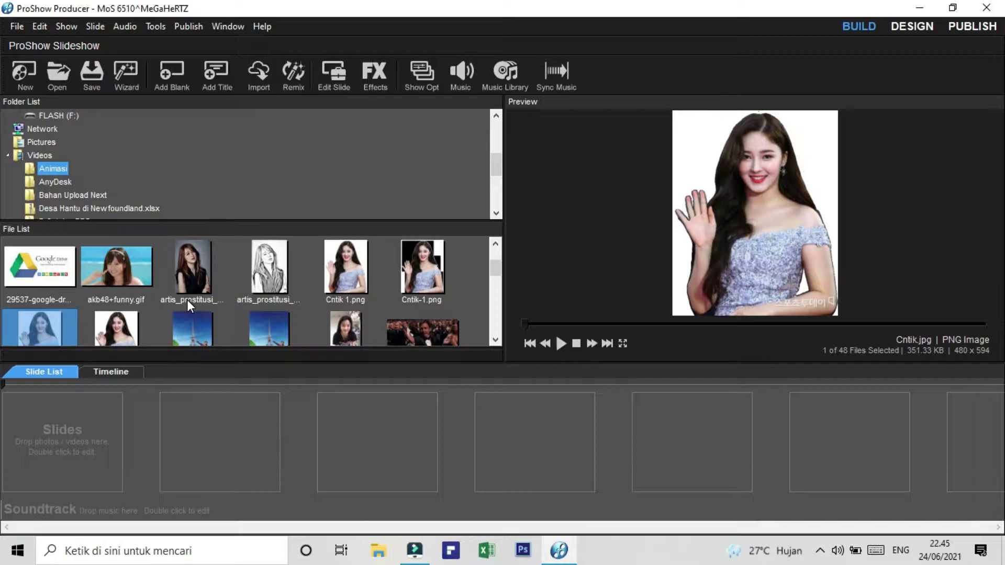
left_click(192, 277)
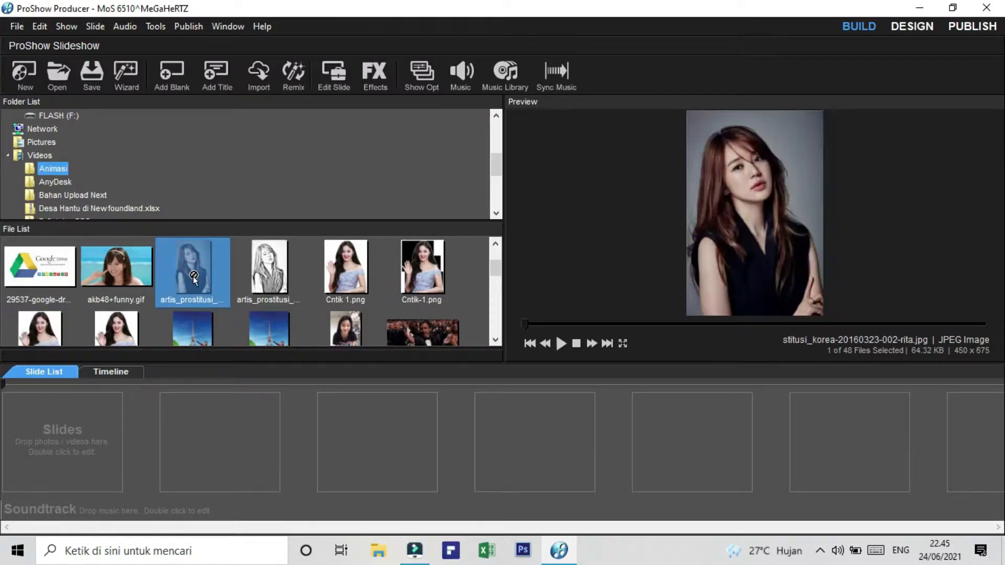
left_click_drag(198, 275, 78, 424)
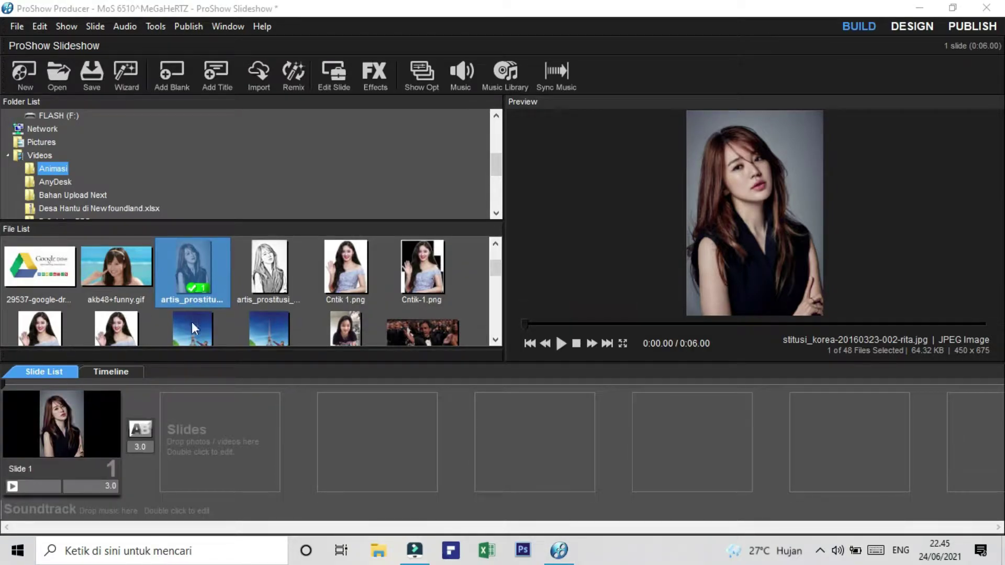
mouse_move(354, 267)
left_mouse_down()
mouse_move(236, 398)
mouse_move(217, 446)
left_mouse_up()
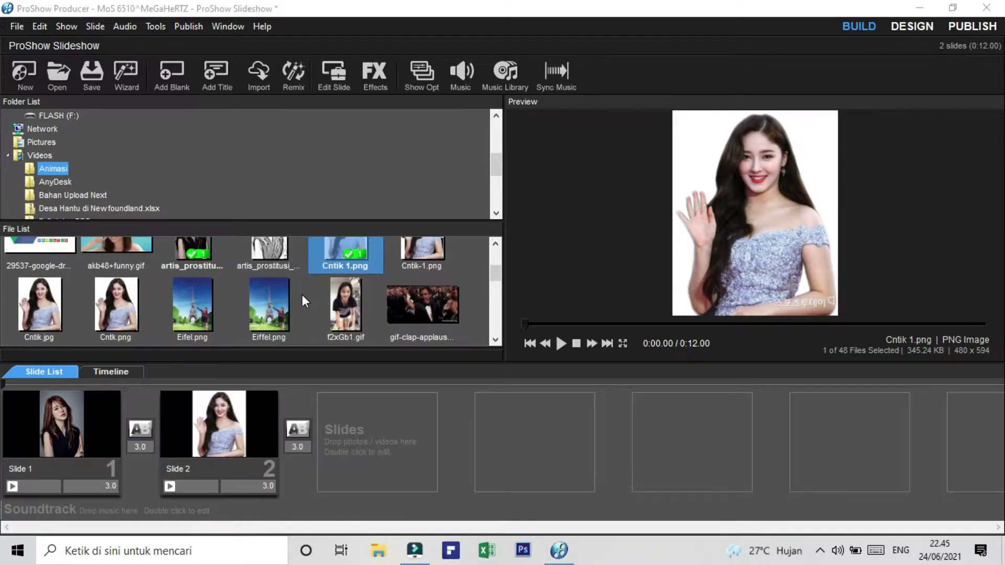
- Add Hotpot.png, Hotpot (1).png and the black-and-white tumblr_mr84q GIF as slides 3, 4 and 5
scroll(141, 303, "down", 3)
left_click_drag(192, 306, 385, 464)
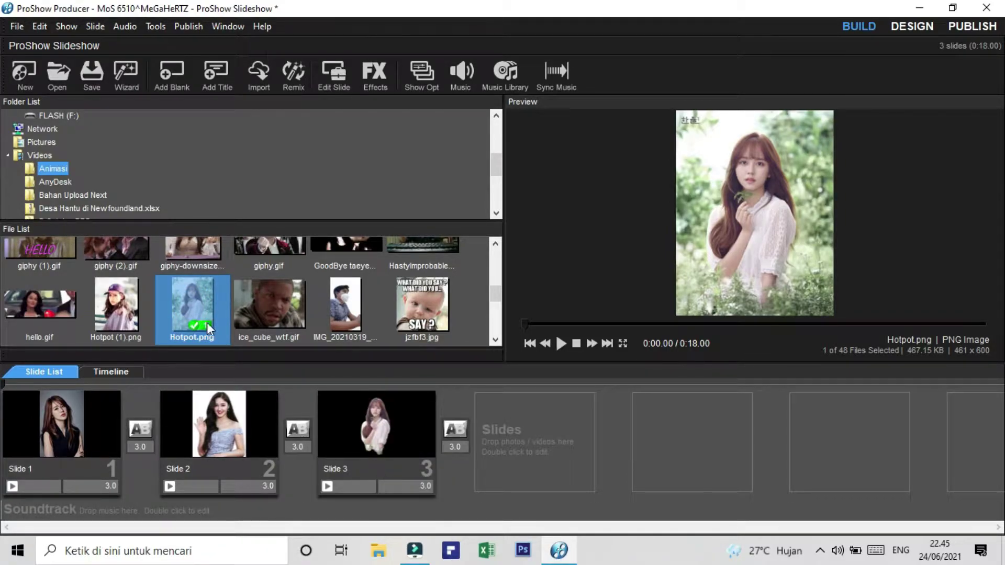
left_click_drag(117, 306, 532, 447)
scroll(286, 304, "down", 1)
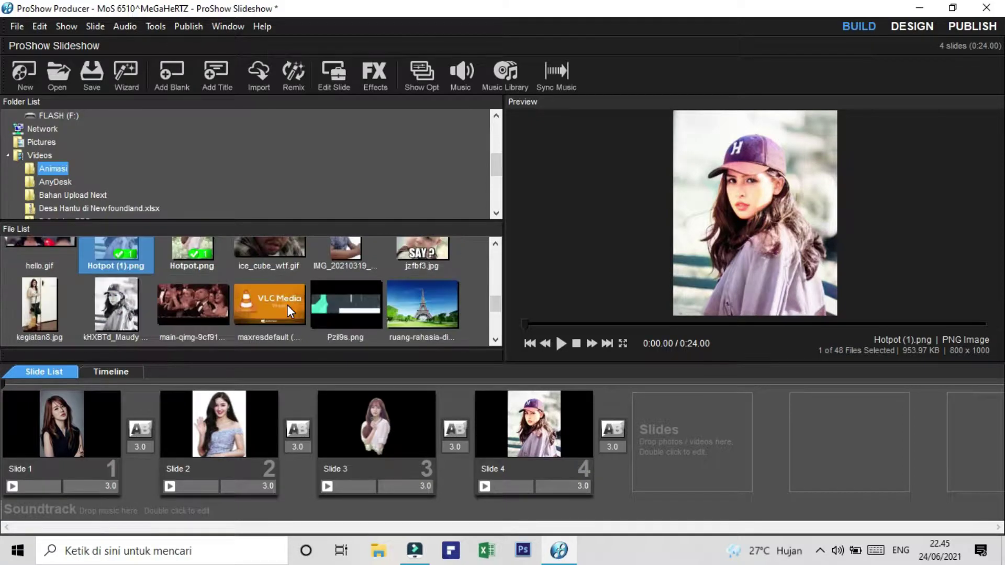
scroll(287, 303, "down", 1)
scroll(286, 298, "down", 1)
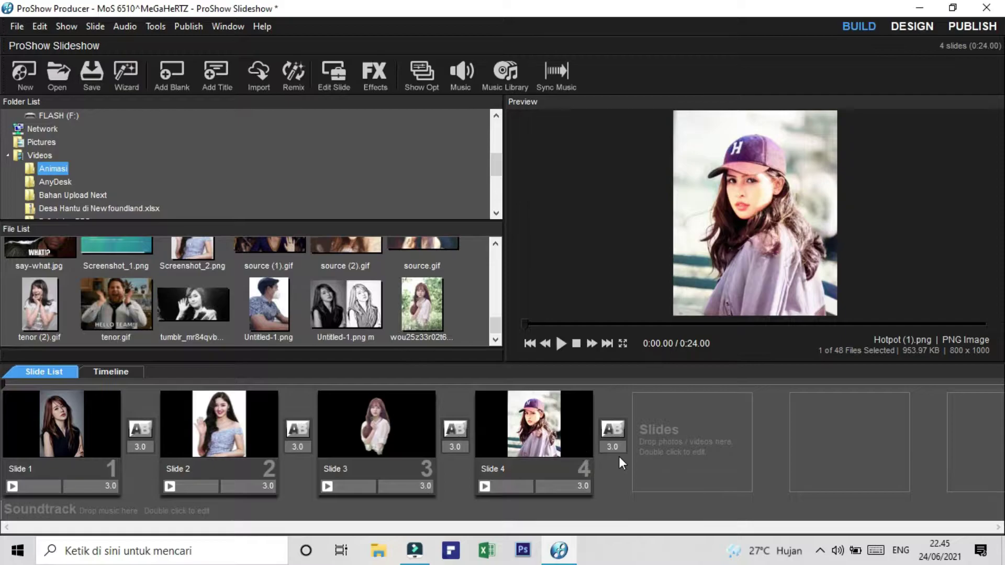
left_click_drag(193, 306, 692, 440)
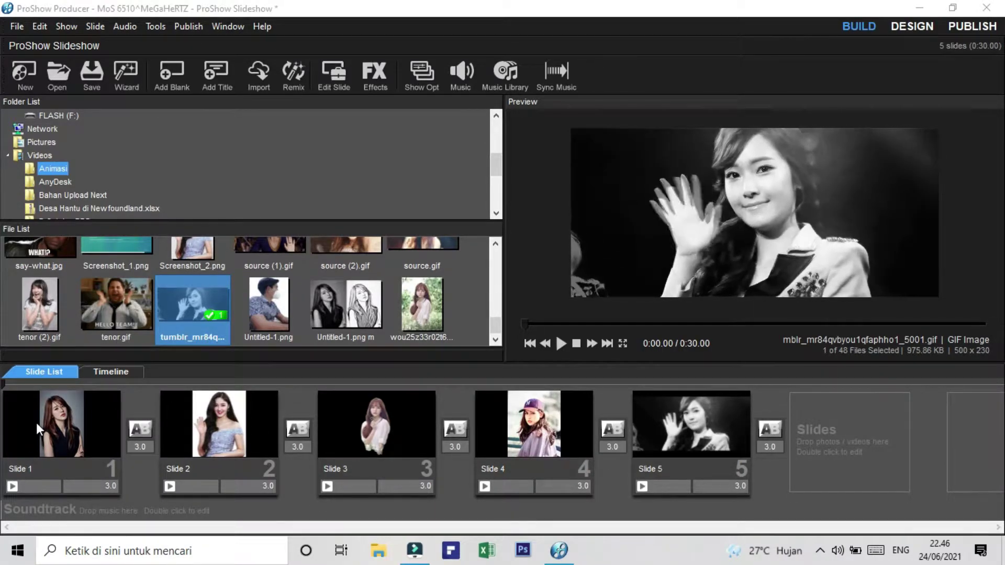
- Set the display time of slide 1 to 5 seconds and of slide 2 to 6 seconds
left_click(99, 487)
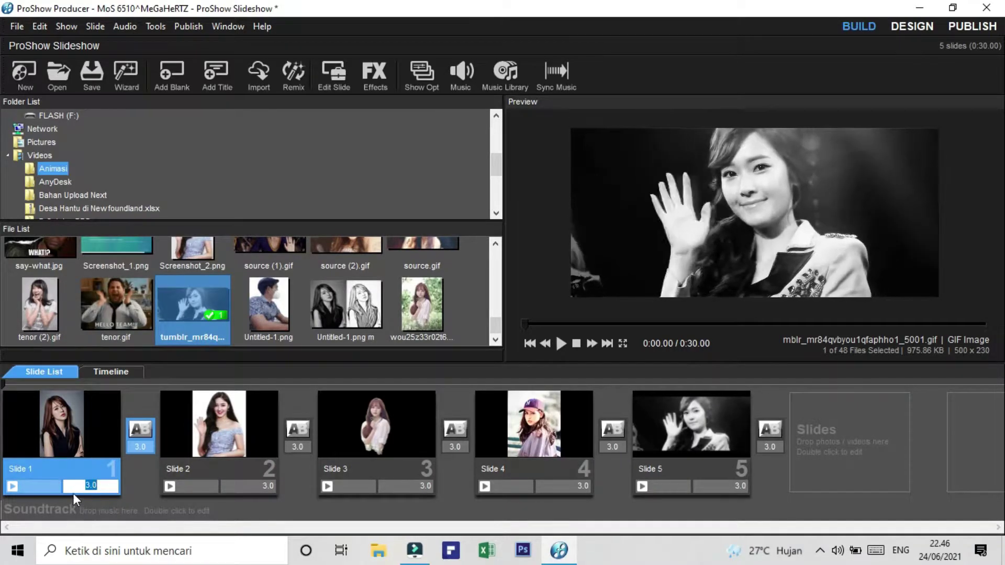
type("5")
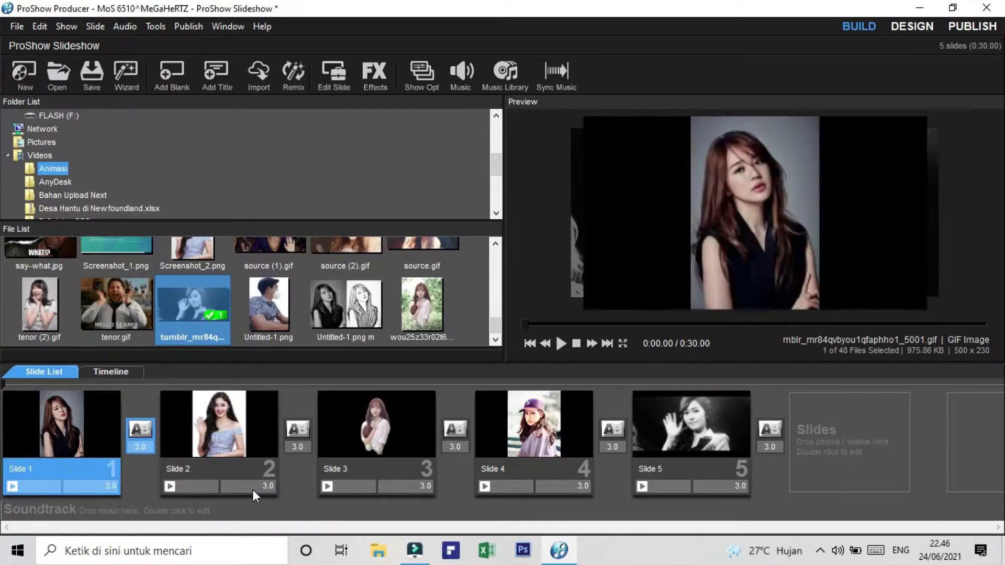
left_click(253, 487)
double_click(256, 487)
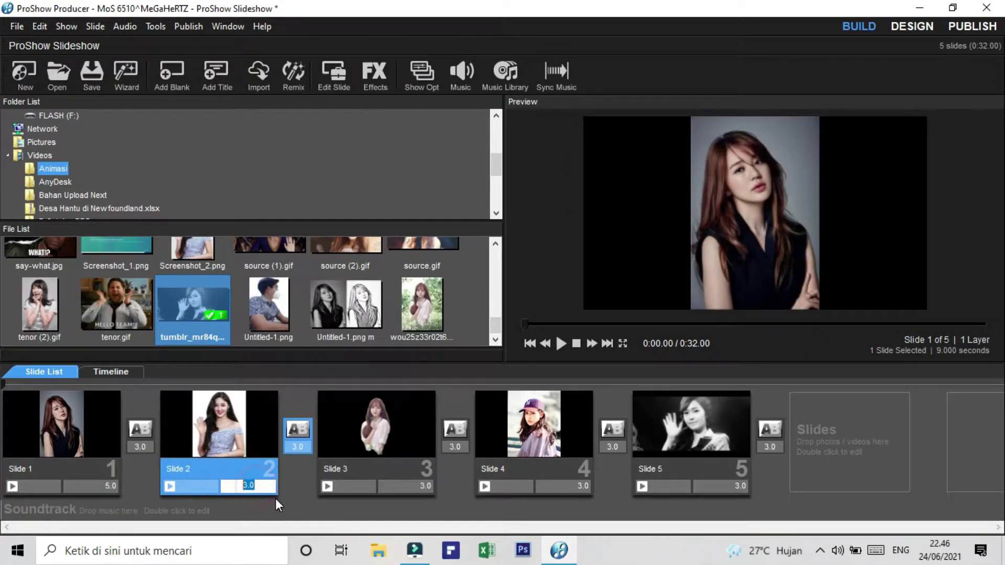
type("6")
- Set the display times of slides 3, 4 and 5 to 7, 9 and 7 seconds
left_click(415, 488)
double_click(414, 487)
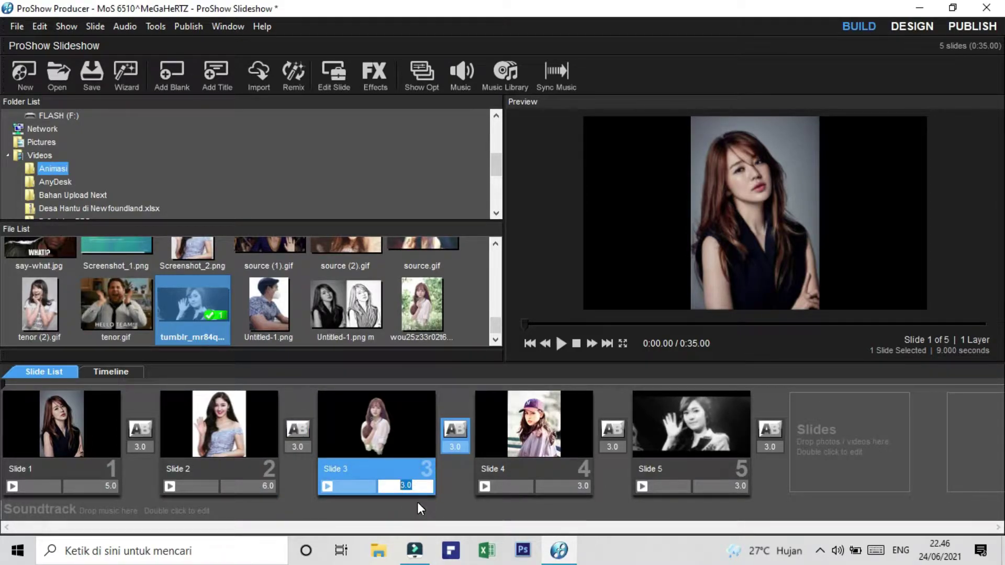
type("7")
left_click(556, 487)
double_click(557, 486)
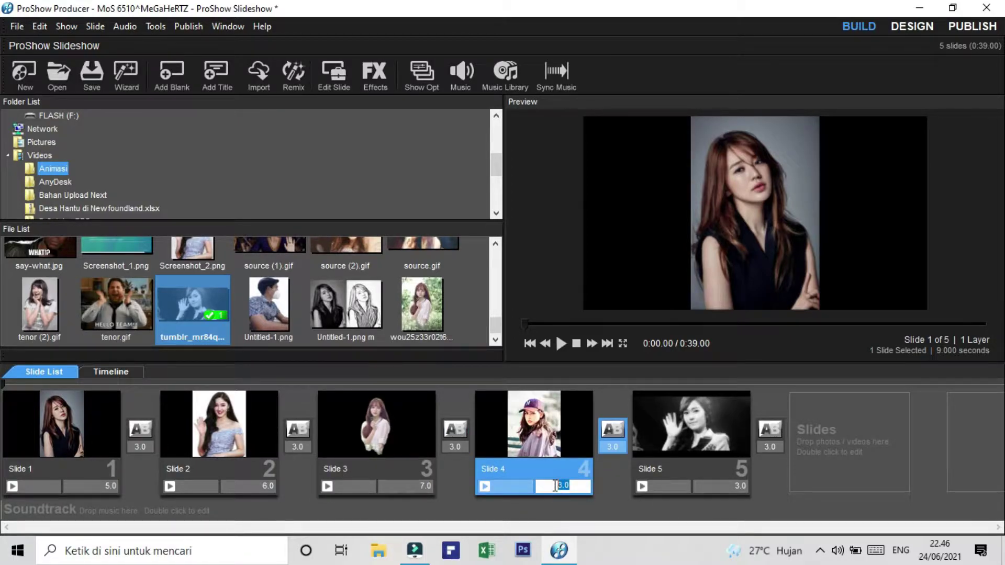
type("9")
left_click(716, 487)
double_click(716, 486)
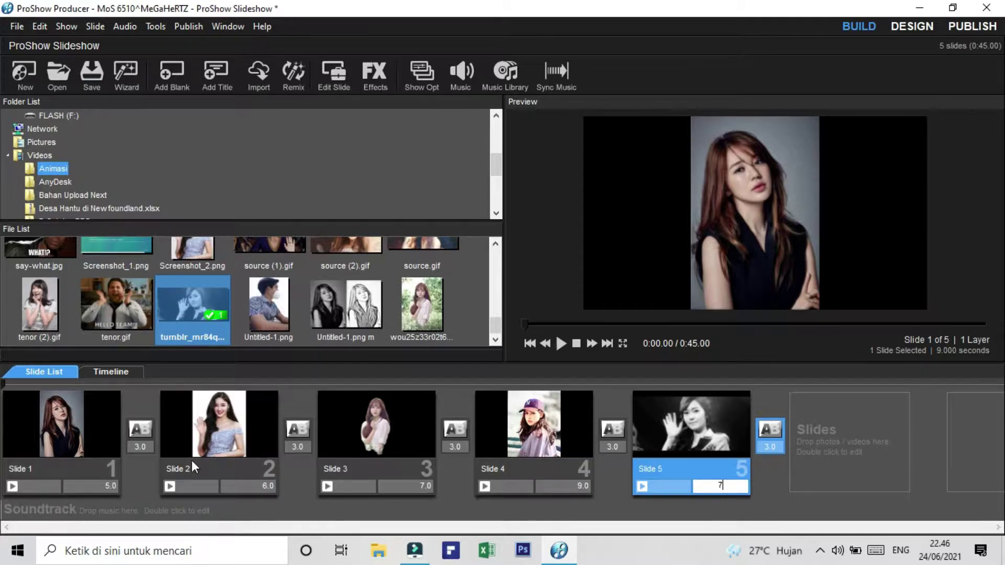
- Apply the Reflection Zoom - Center transition from the Fly-In and Fly-Out category between slides 1 and 2
left_click(136, 429)
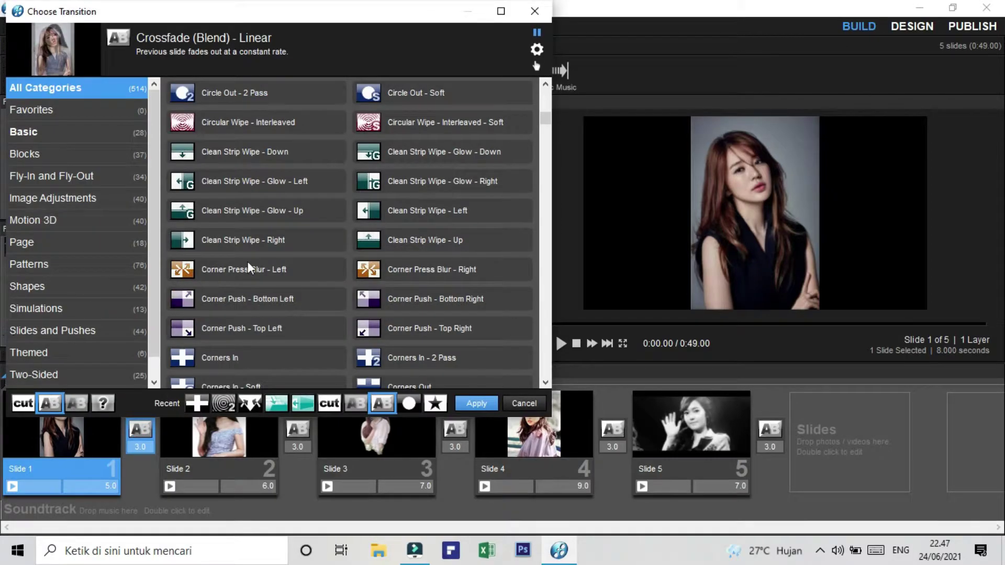
scroll(268, 266, "down", 5)
scroll(268, 265, "down", 1)
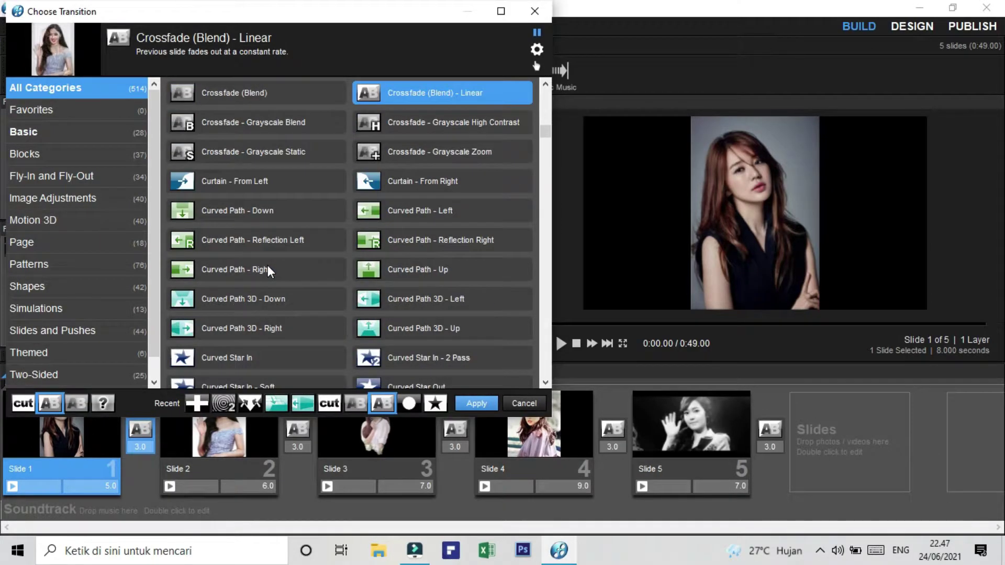
scroll(266, 329, "down", 2)
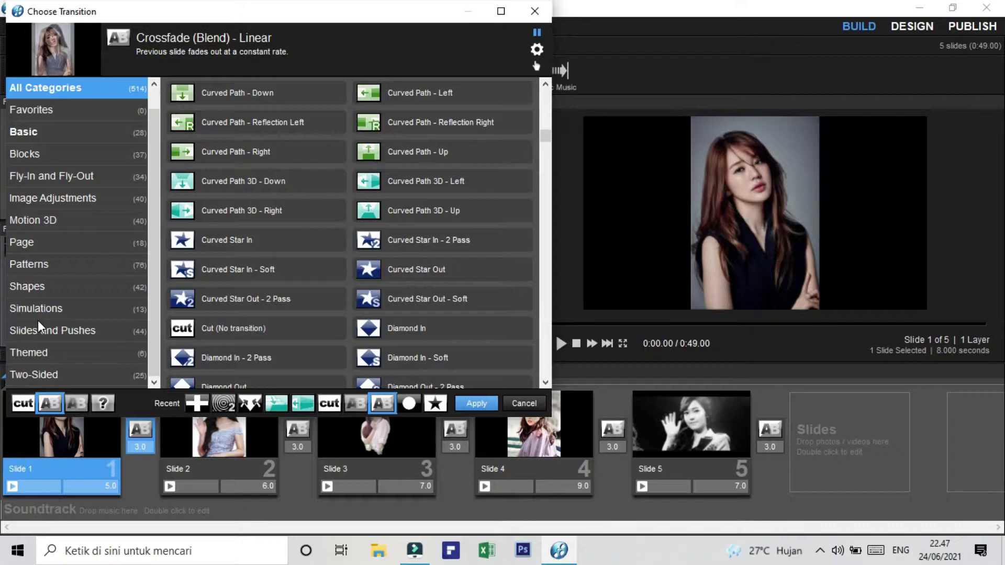
scroll(37, 321, "down", 1)
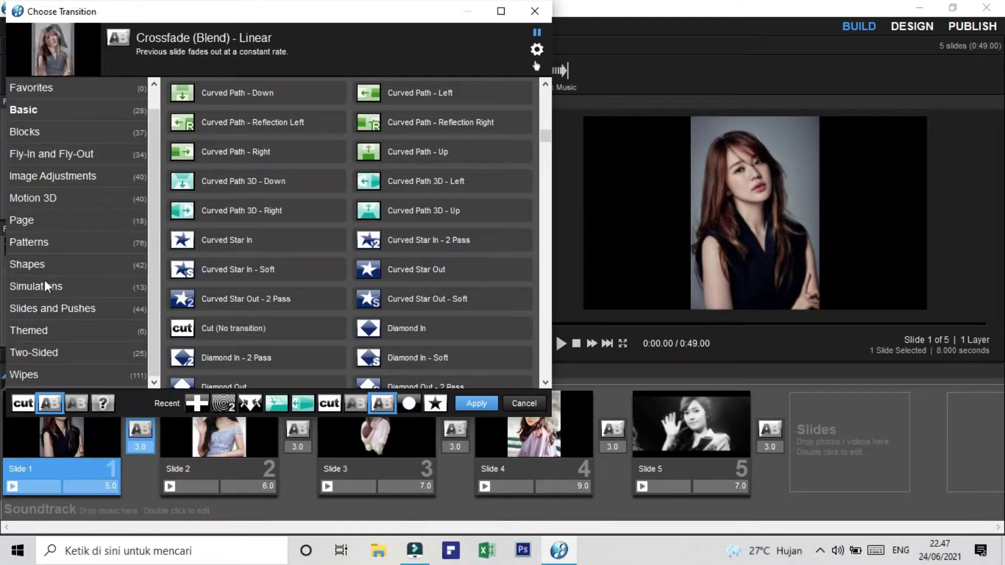
left_click(34, 267)
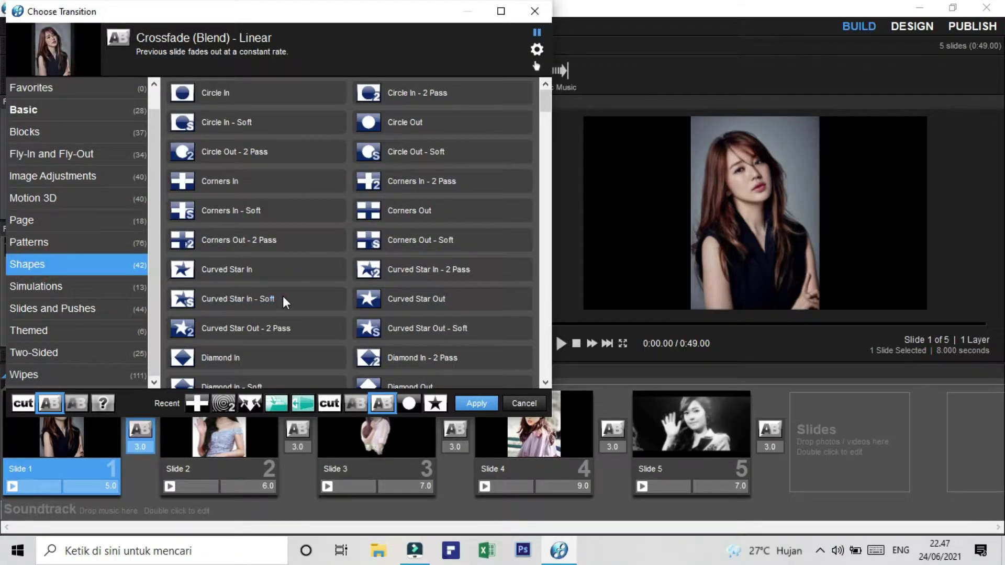
left_click(29, 199)
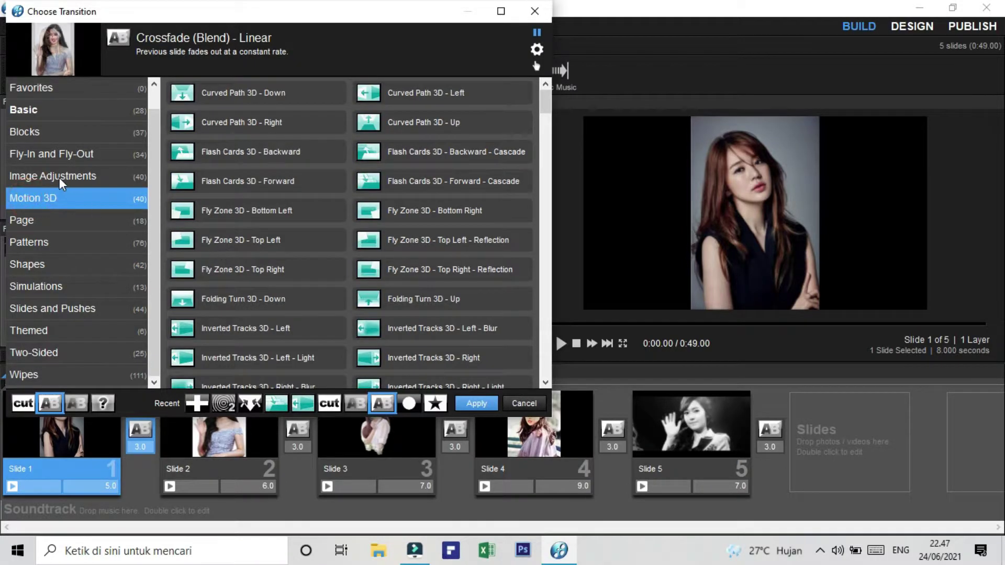
left_click(52, 155)
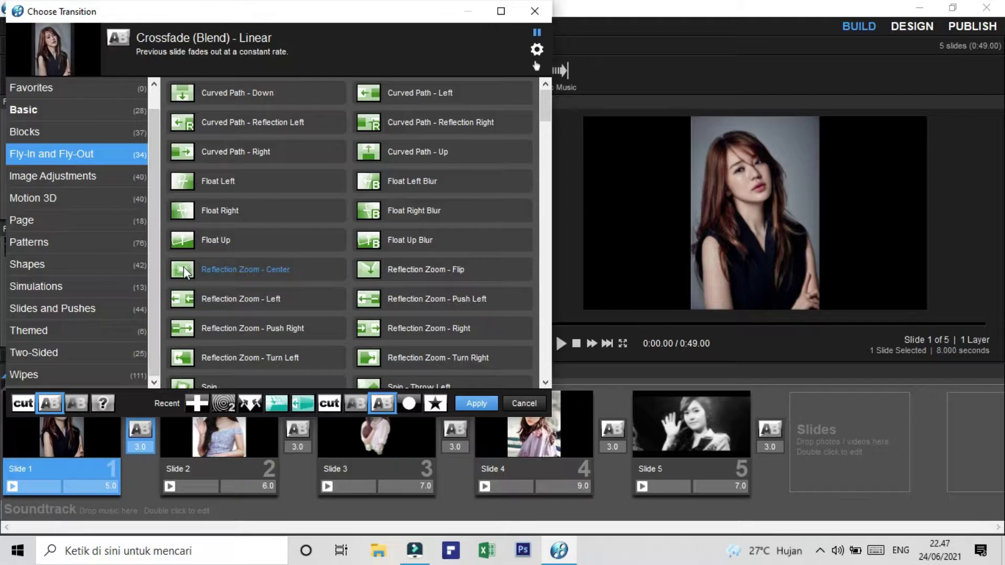
left_click(183, 267)
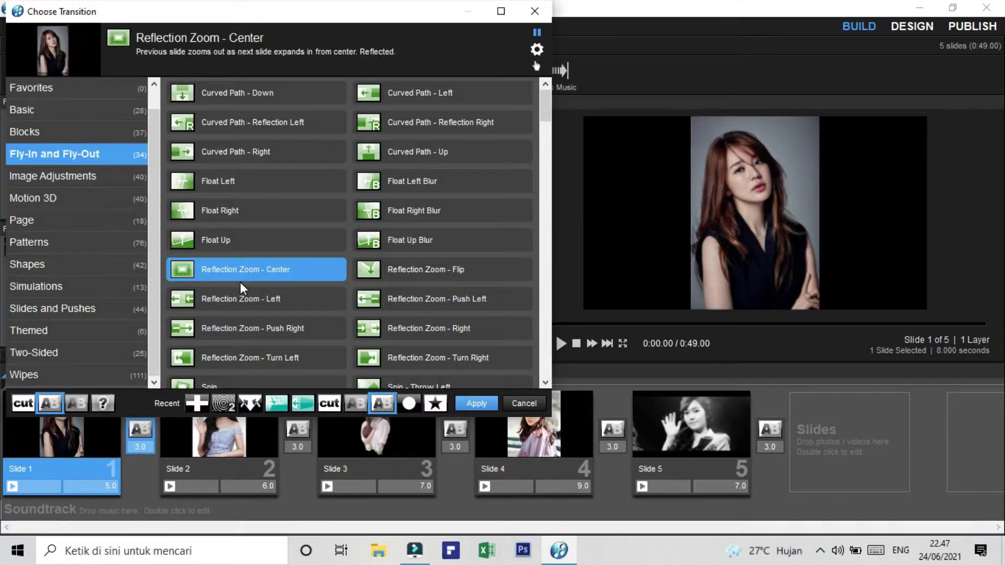
double_click(187, 271)
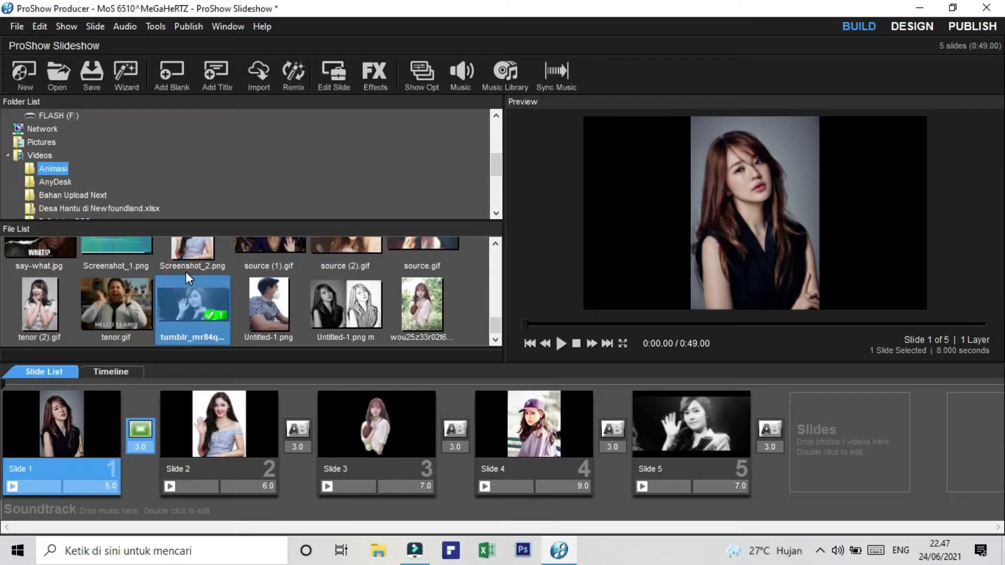
- Apply the Float Right Blur transition between slides 2 and 3, and Curved Path - Down between slides 3 and 4
left_click(296, 430)
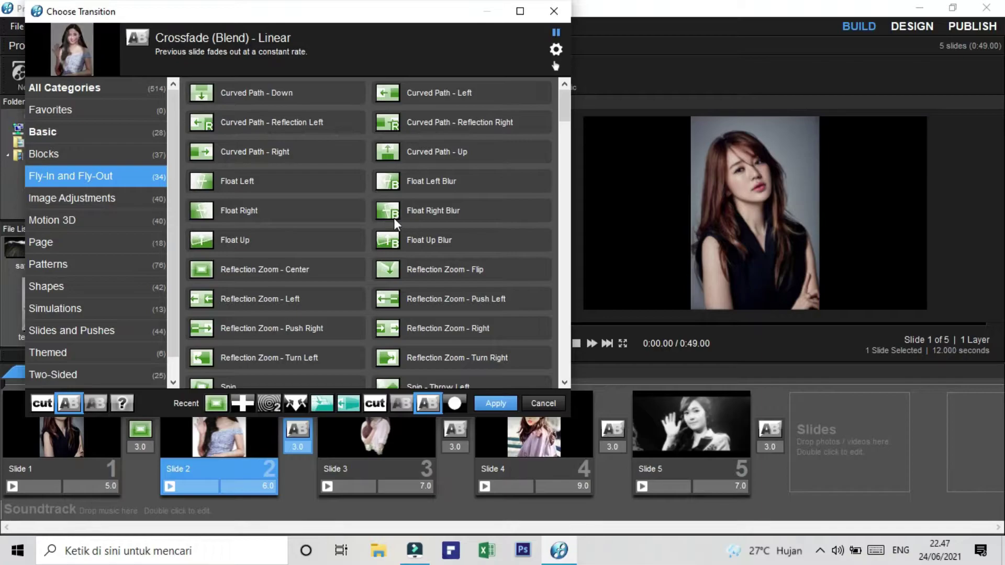
double_click(397, 219)
left_click(455, 430)
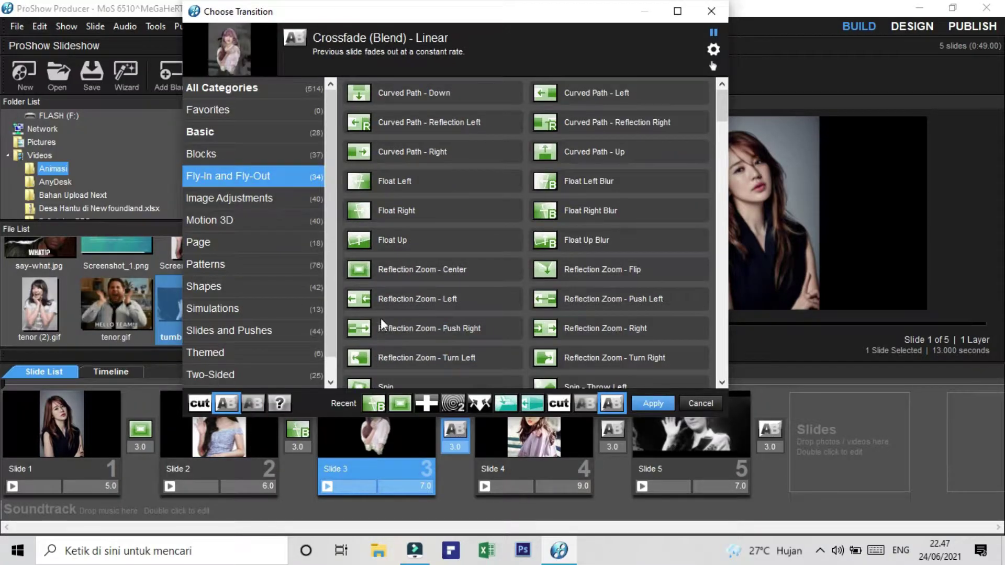
scroll(381, 318, "down", 5)
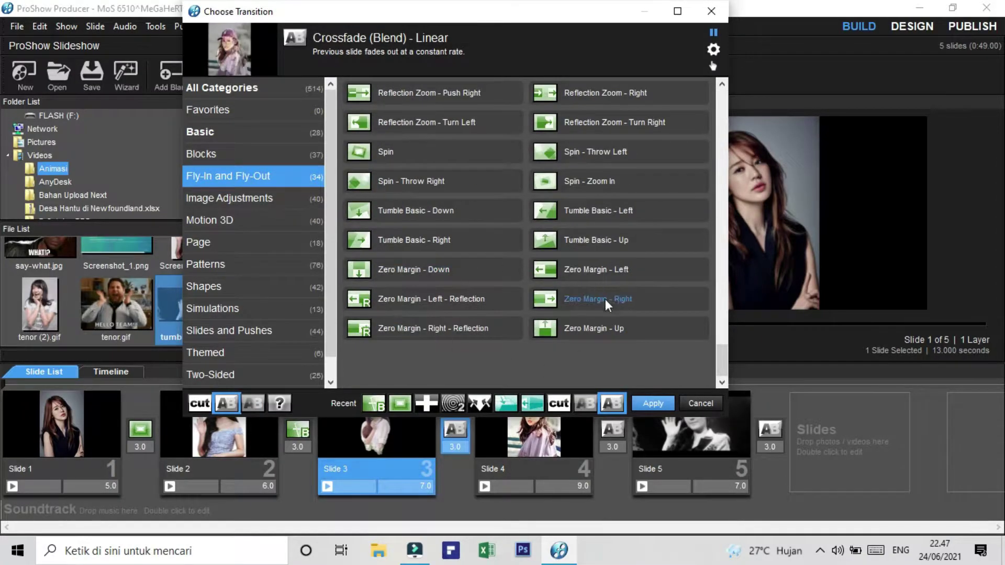
scroll(641, 350, "up", 5)
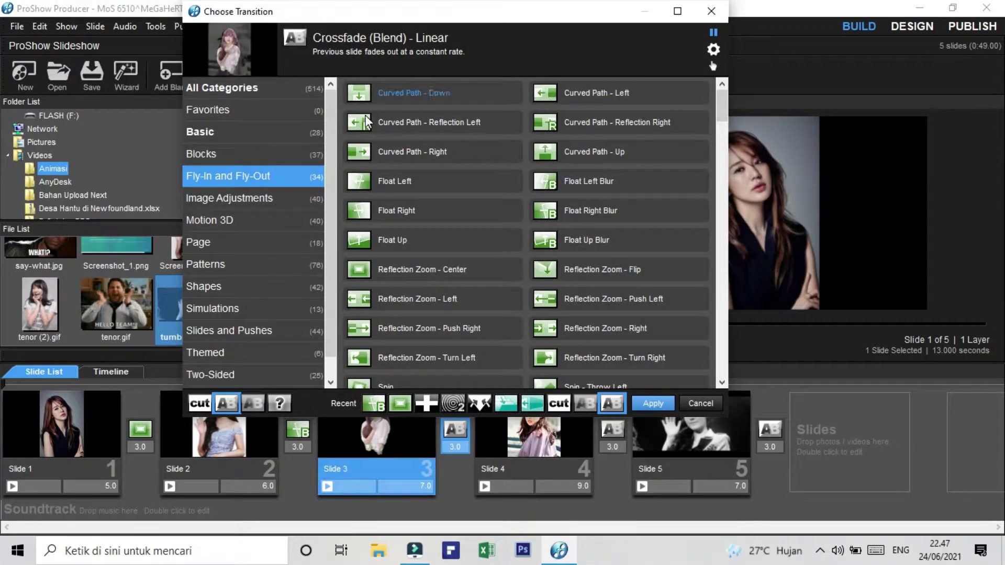
double_click(358, 95)
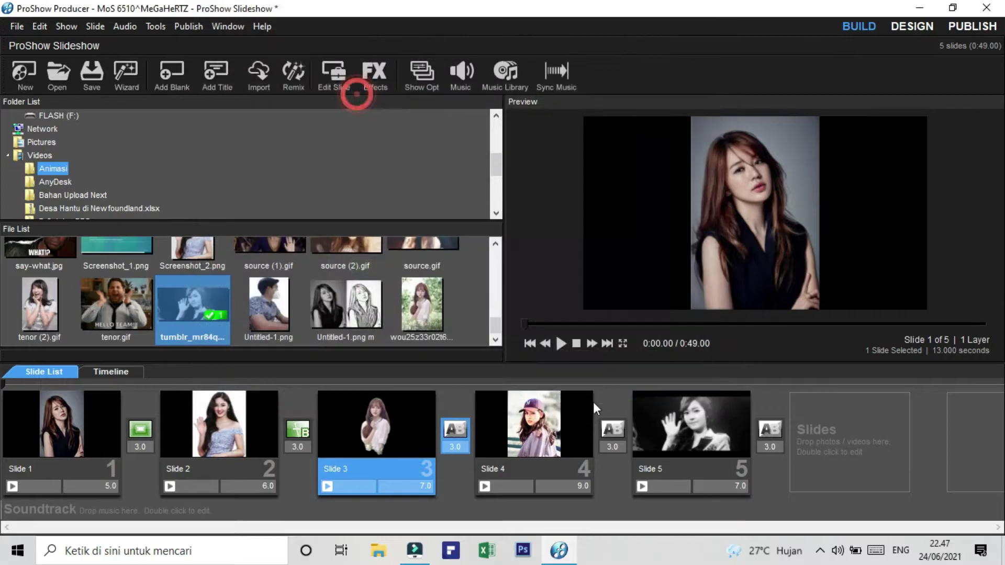
- Apply the Block Swap - Left transition from the Blocks category between slides 4 and 5
double_click(612, 431)
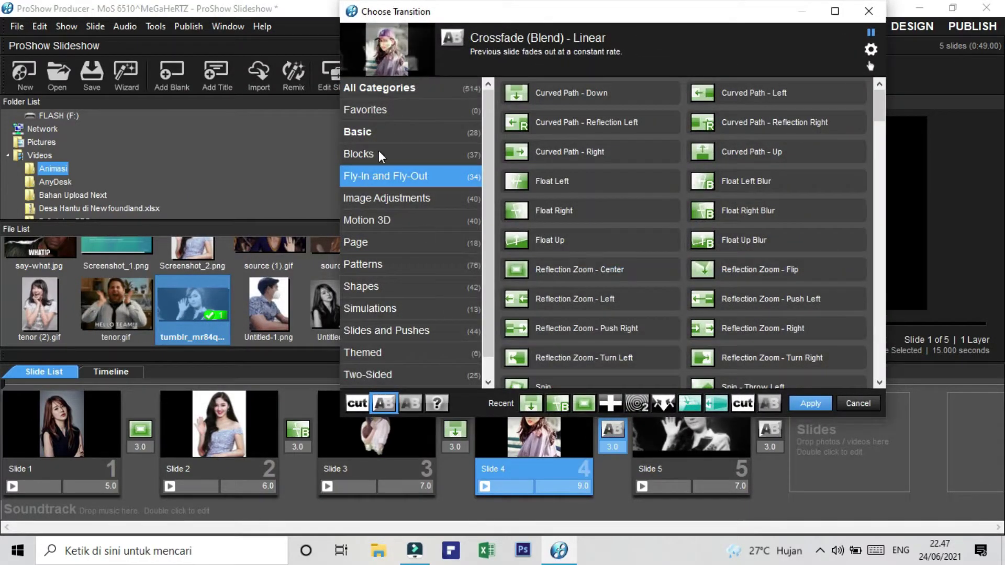
left_click(379, 153)
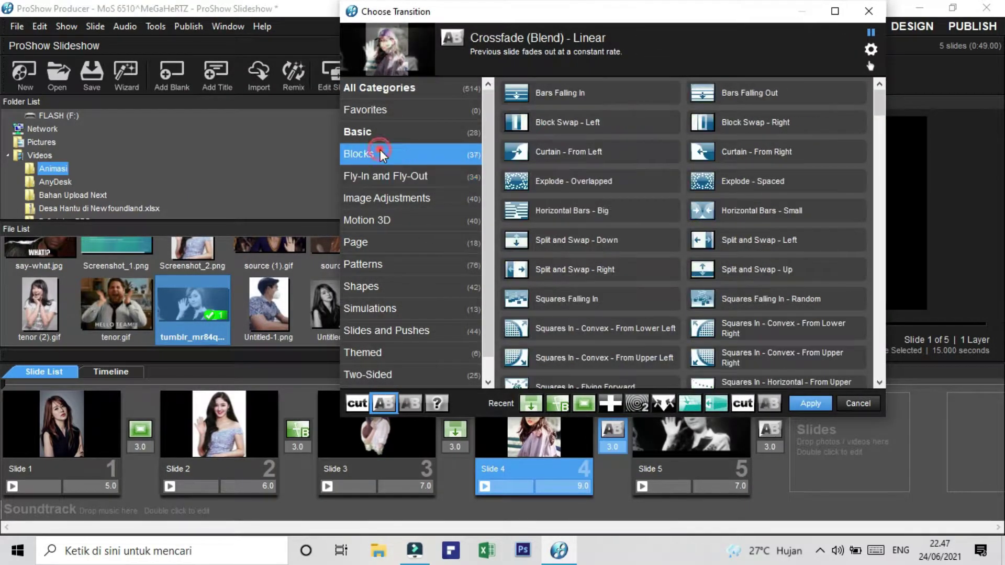
double_click(518, 125)
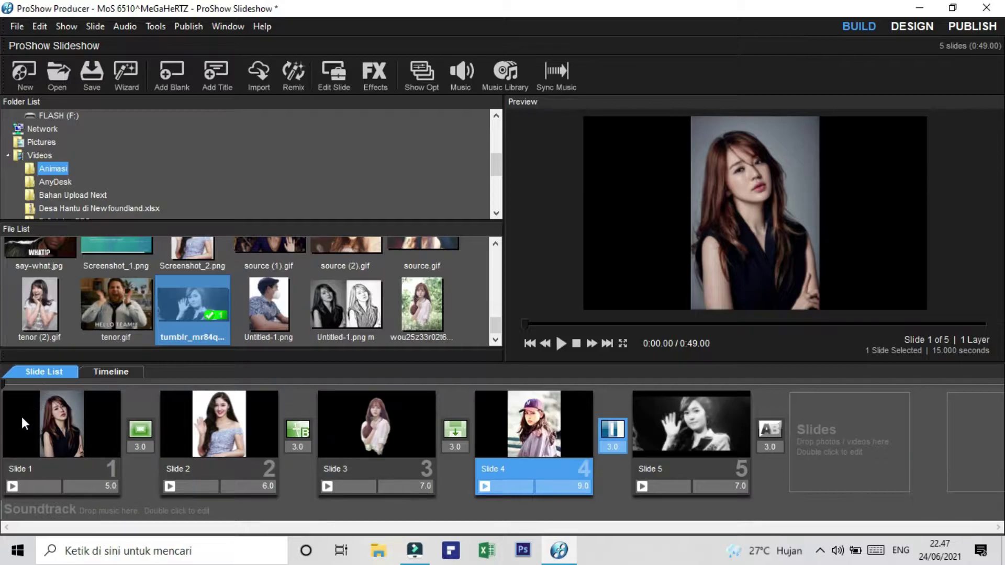
- Set the durations of the transitions after slides 1, 2, 3 and 4 to 4, 5, 6 and 7 seconds
left_click(137, 446)
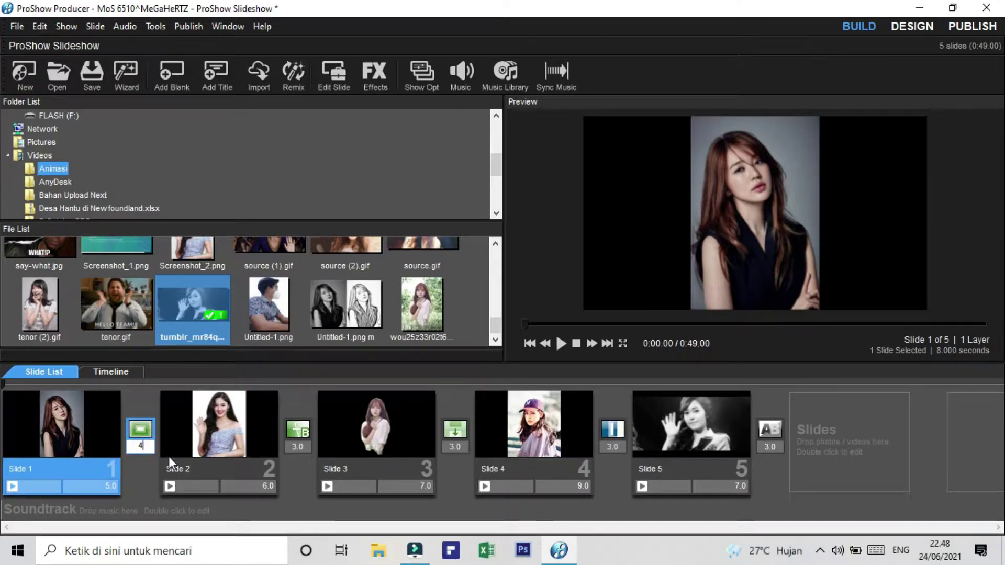
key("Return")
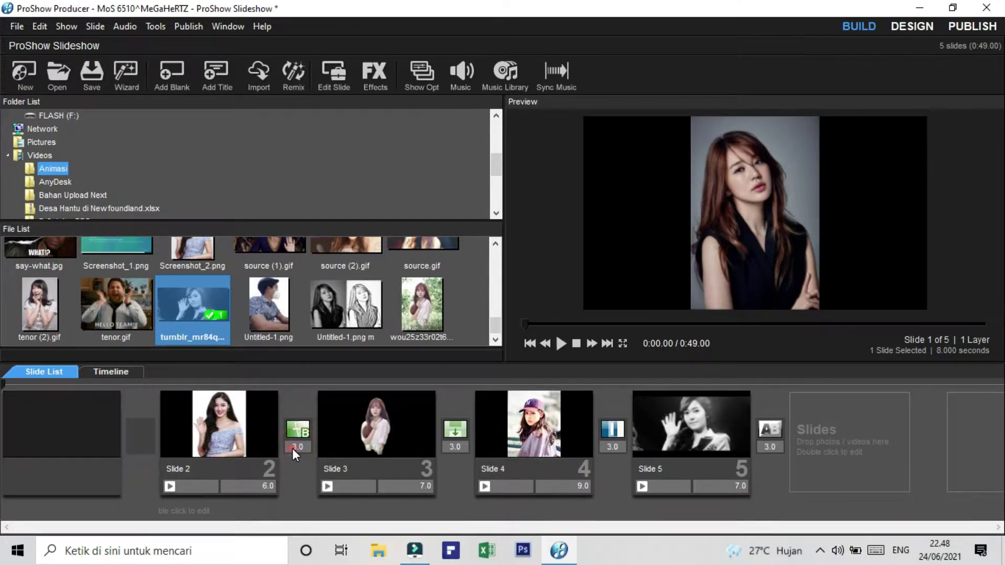
left_click(296, 446)
type("5")
left_click(455, 447)
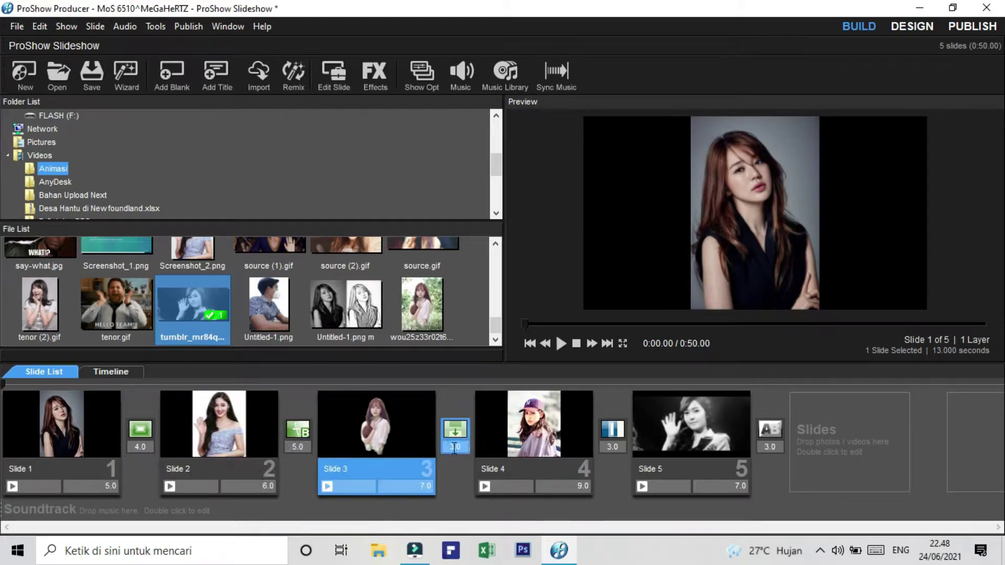
left_click_drag(450, 449, 469, 450)
left_click(607, 447)
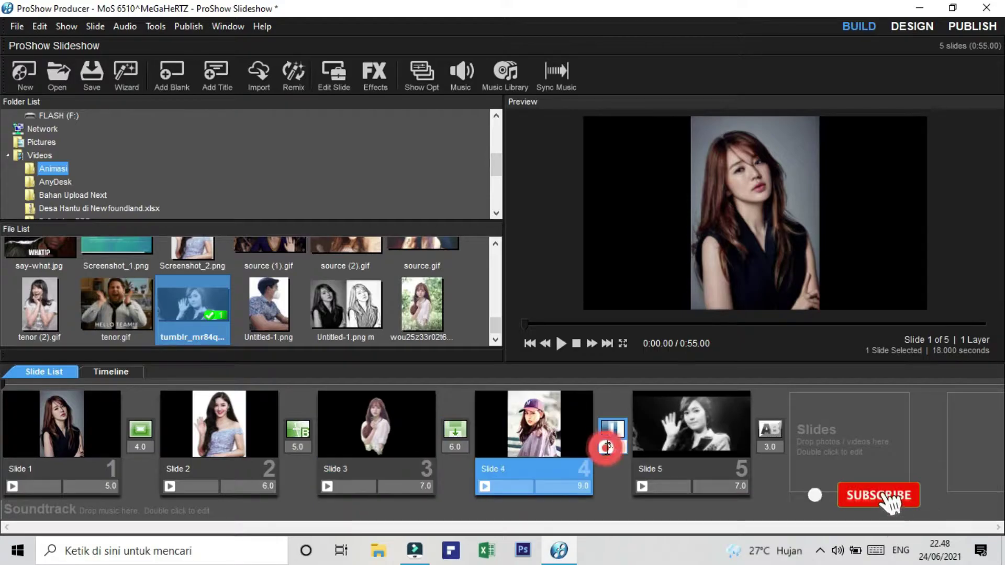
type("7")
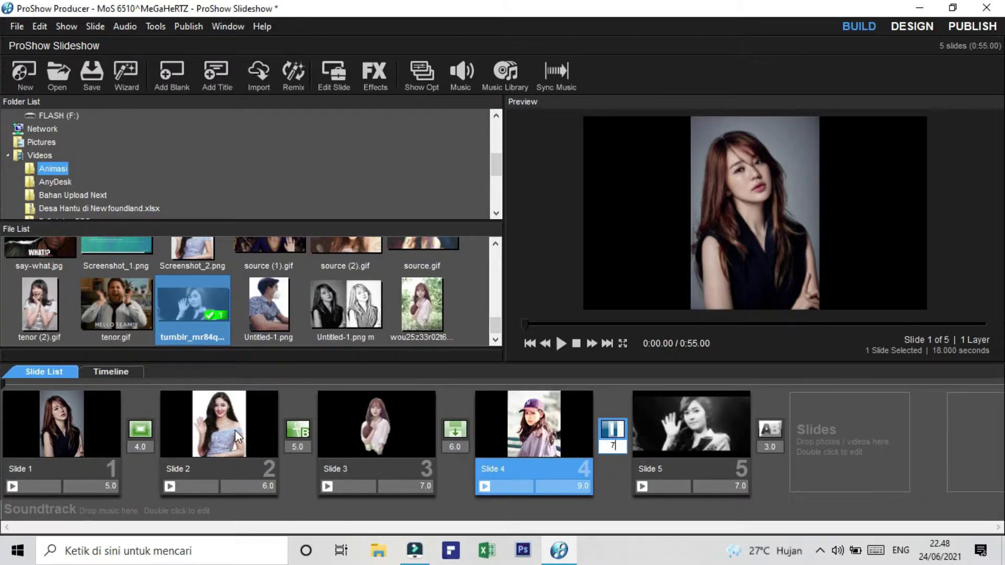
key("Return")
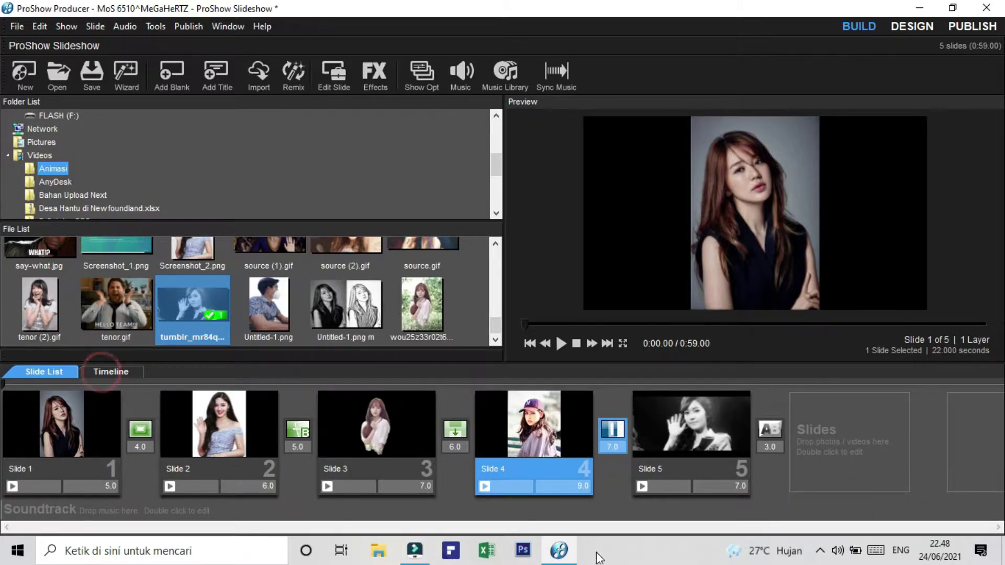
- Switch the slide list to the timeline view and open the show's soundtrack options
left_click(112, 371)
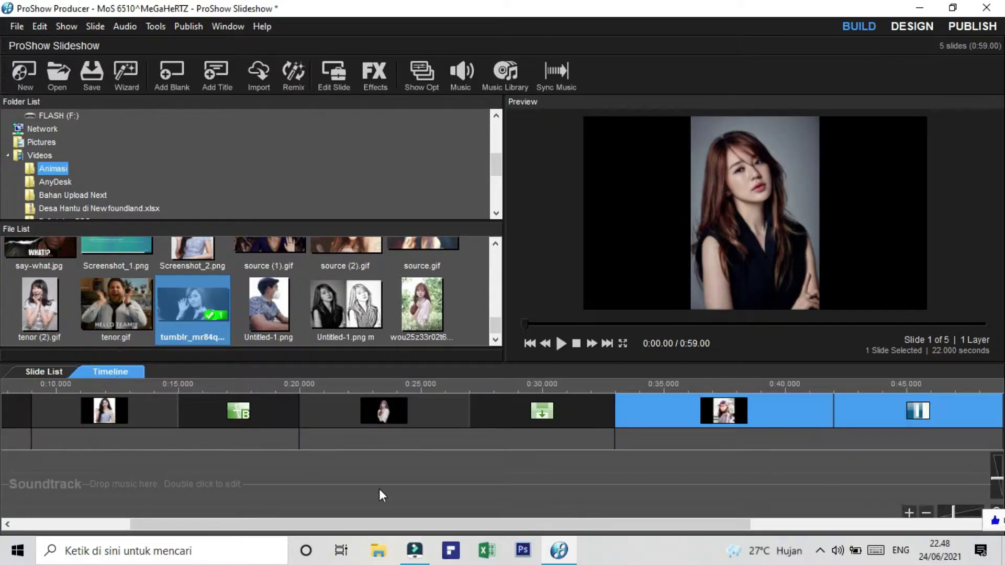
scroll(379, 489, "down", 2)
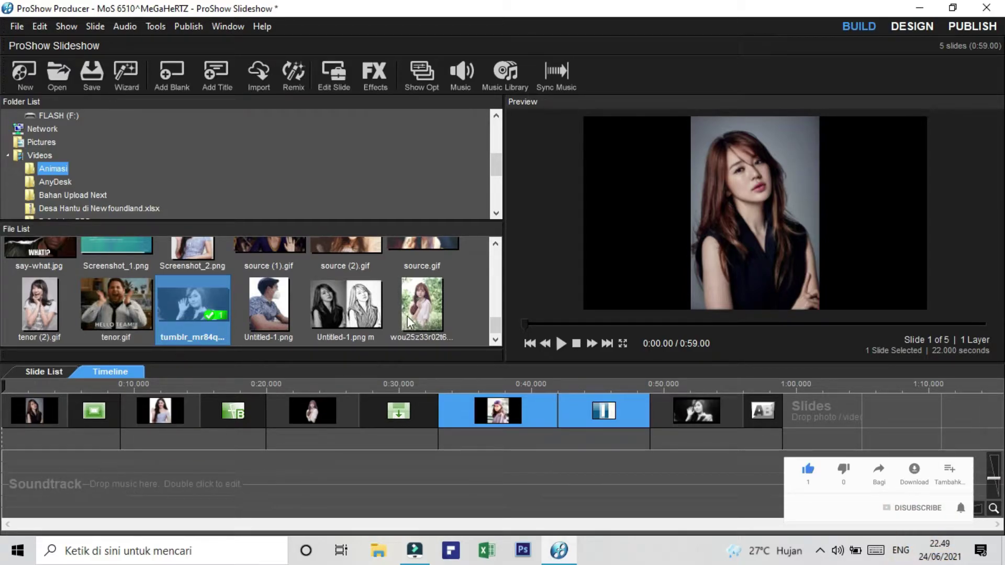
left_click(557, 74)
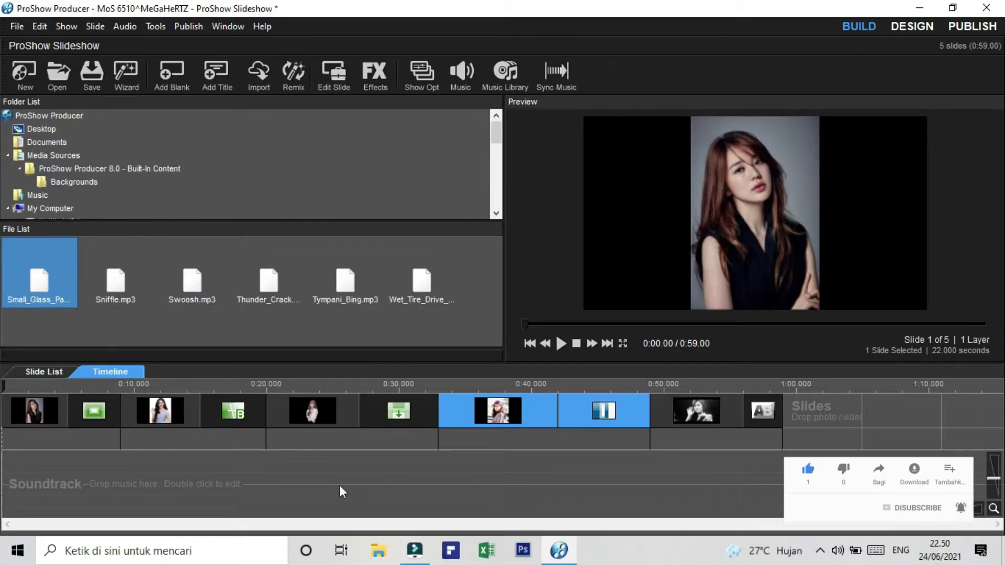
left_click(467, 71)
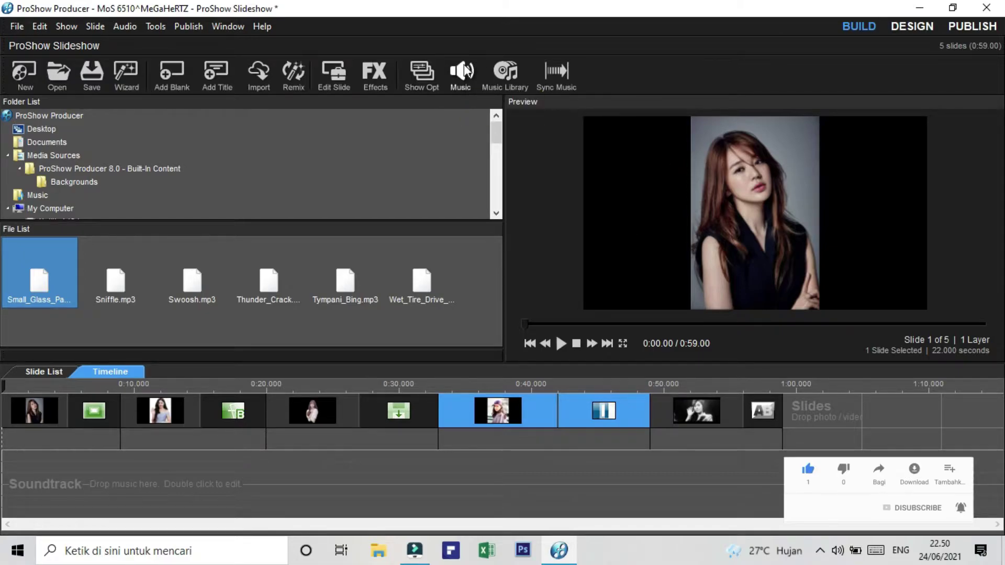
left_click(466, 72)
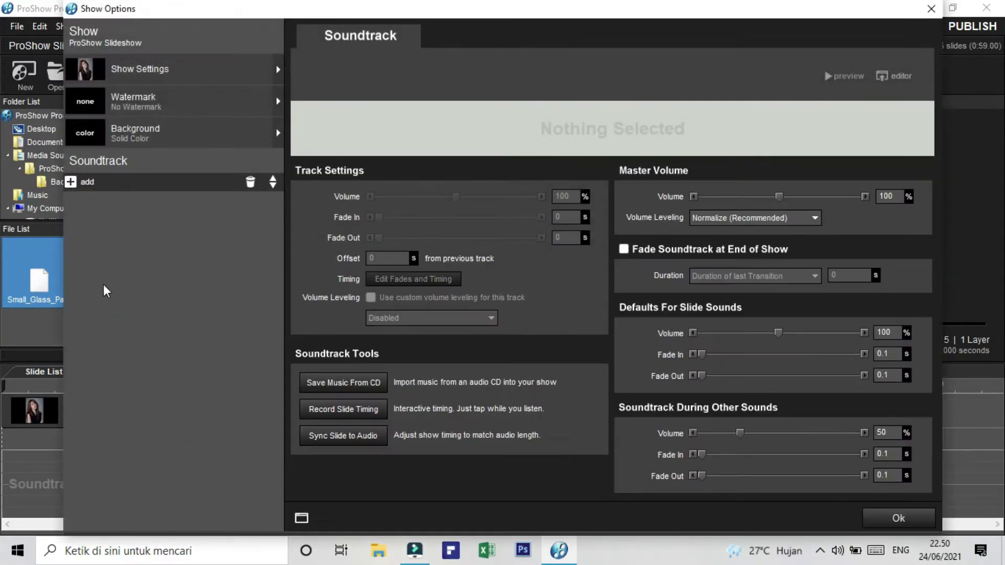
- Add the sound file Beach Walk - Unicorn Heads.mp3 from the LAGU folder in Video as the show's soundtrack
left_click(92, 188)
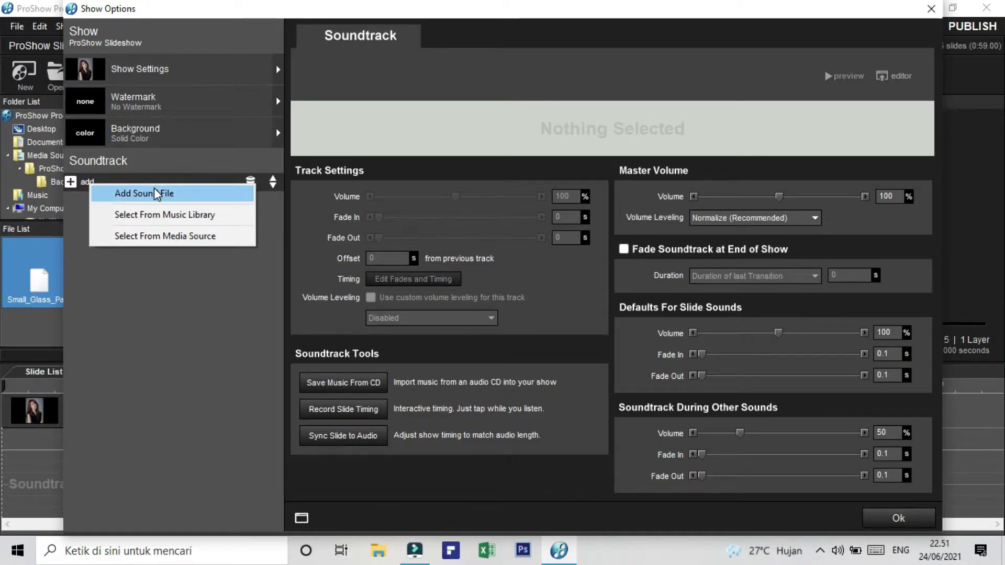
left_click(125, 195)
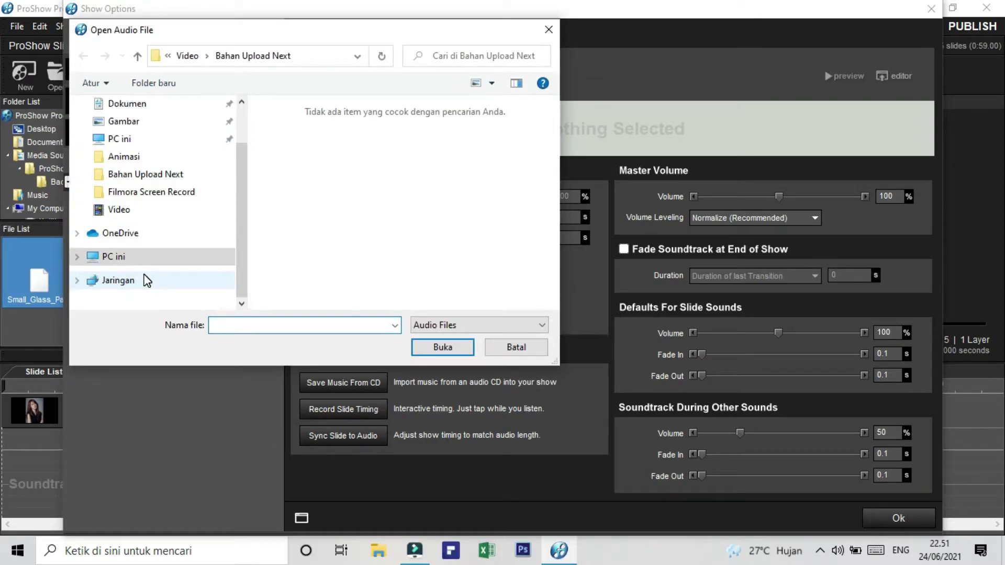
left_click(125, 215)
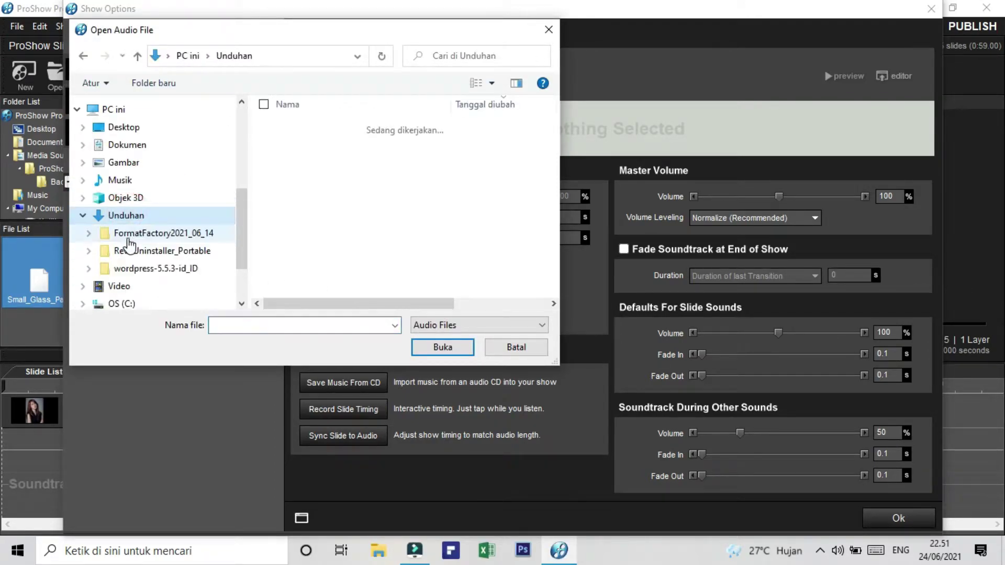
scroll(130, 251, "down", 1)
left_click(122, 263)
left_click(125, 243)
left_click(327, 234)
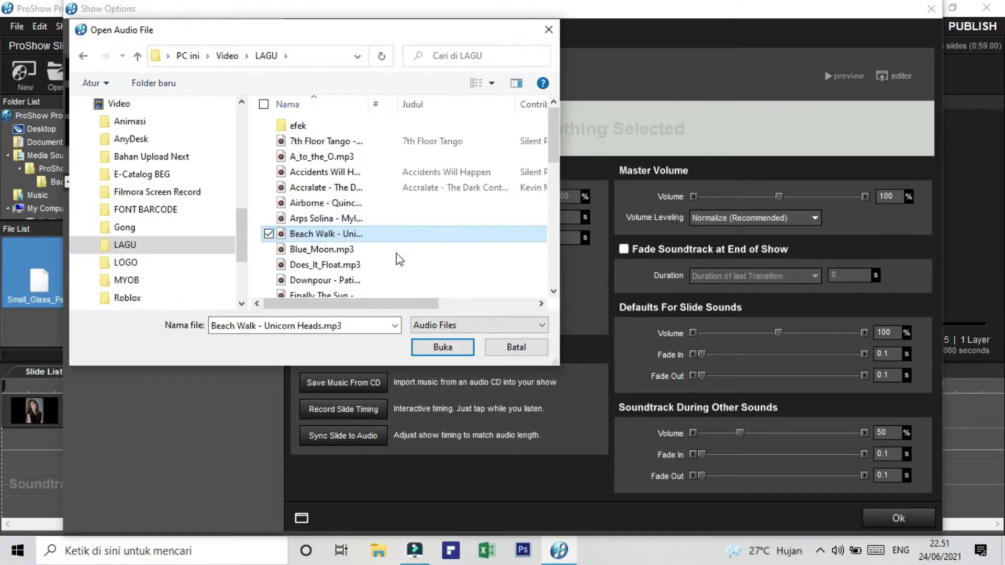
left_click(444, 348)
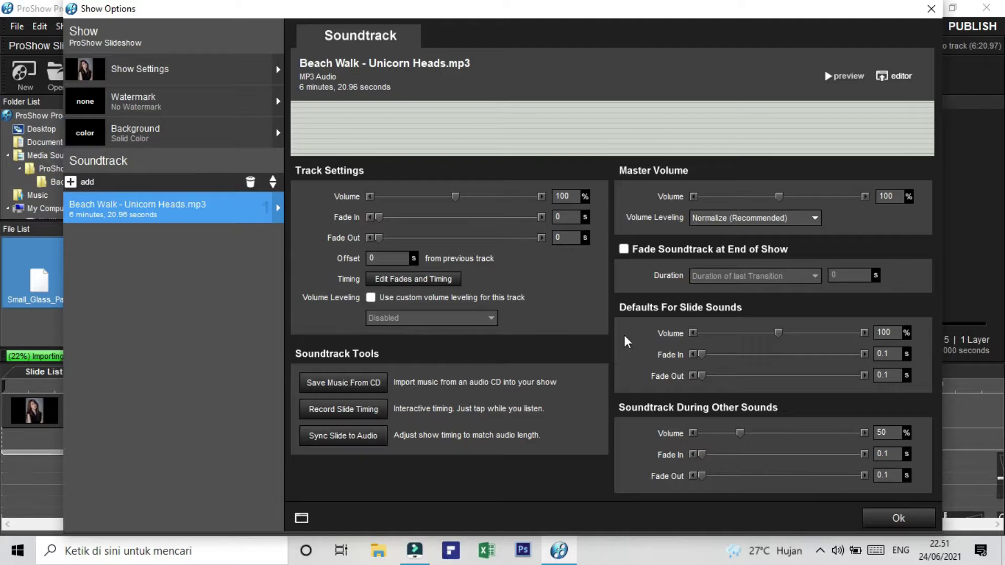
left_click(890, 517)
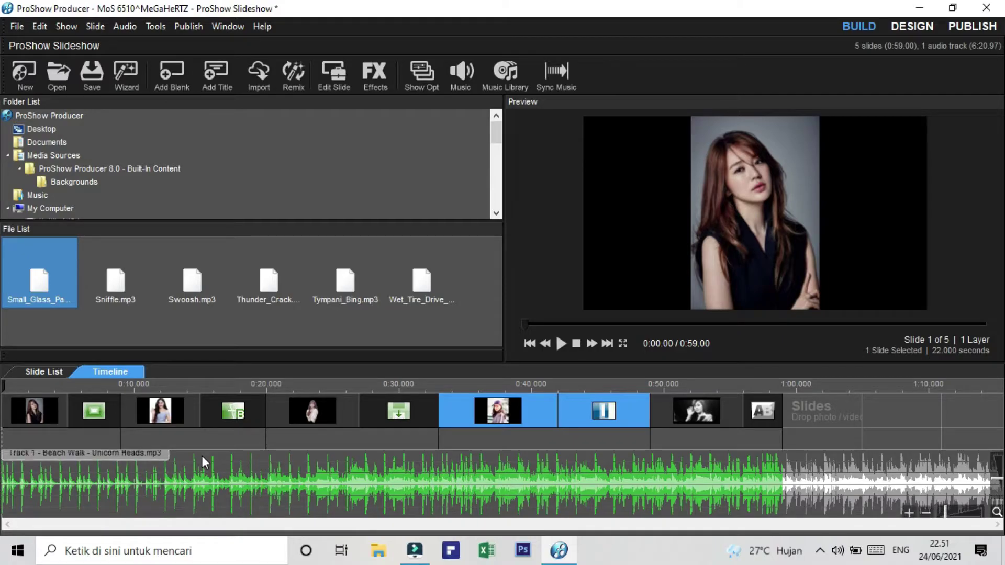
- Play the slideshow with its soundtrack in the Design workspace and unmute the system sound
scroll(227, 492, "down", 1)
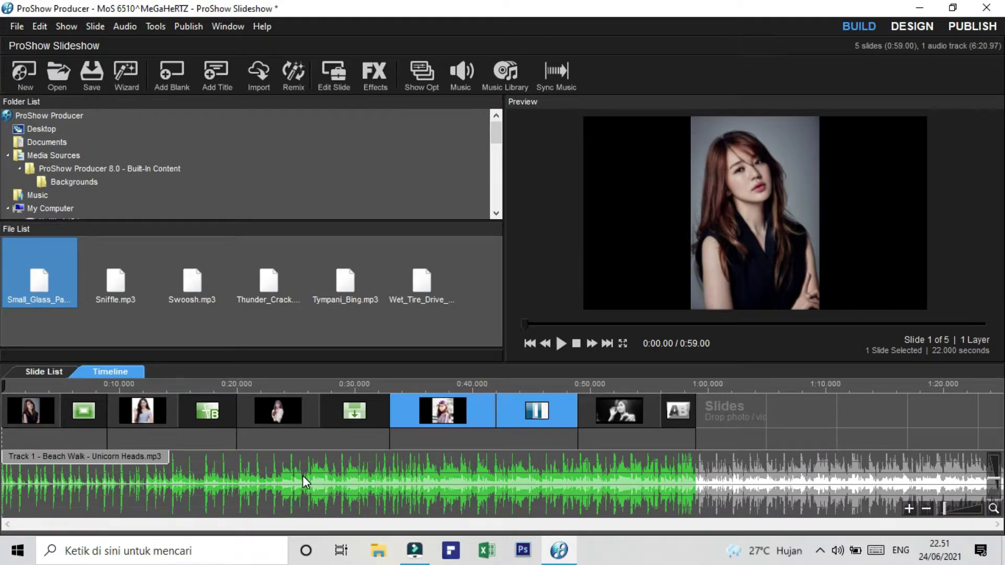
scroll(302, 476, "down", 1)
scroll(303, 476, "up", 2)
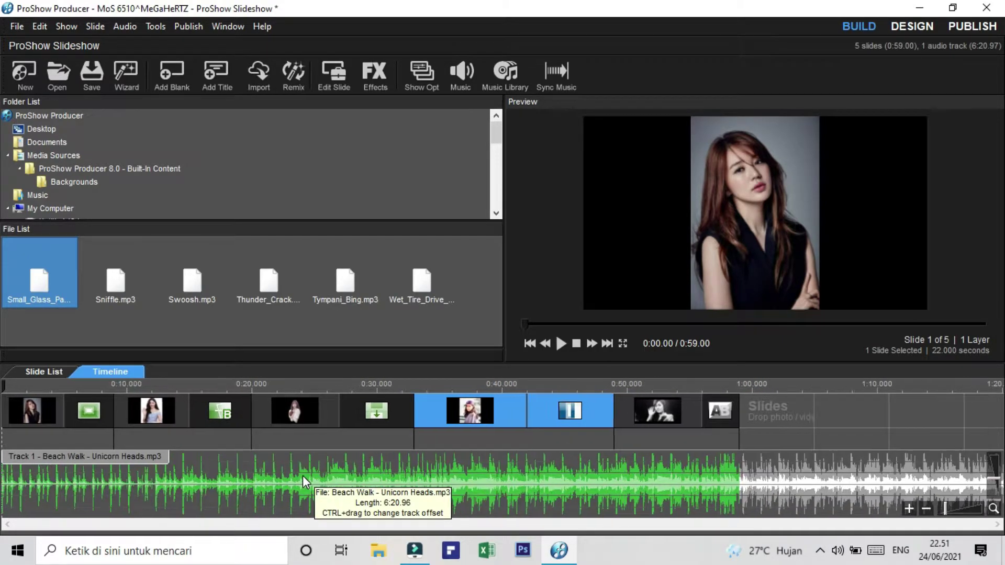
scroll(302, 475, "up", 1)
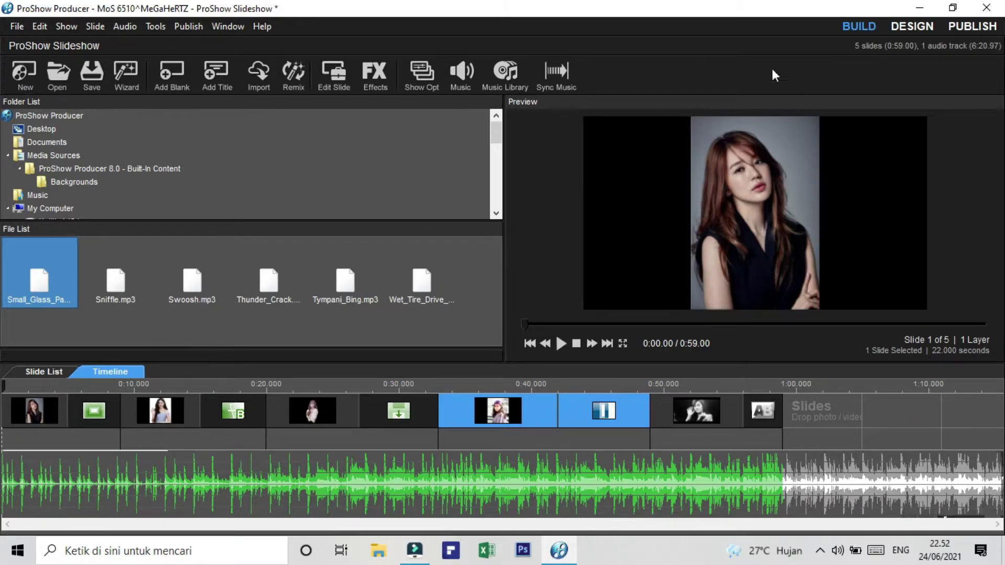
left_click(915, 27)
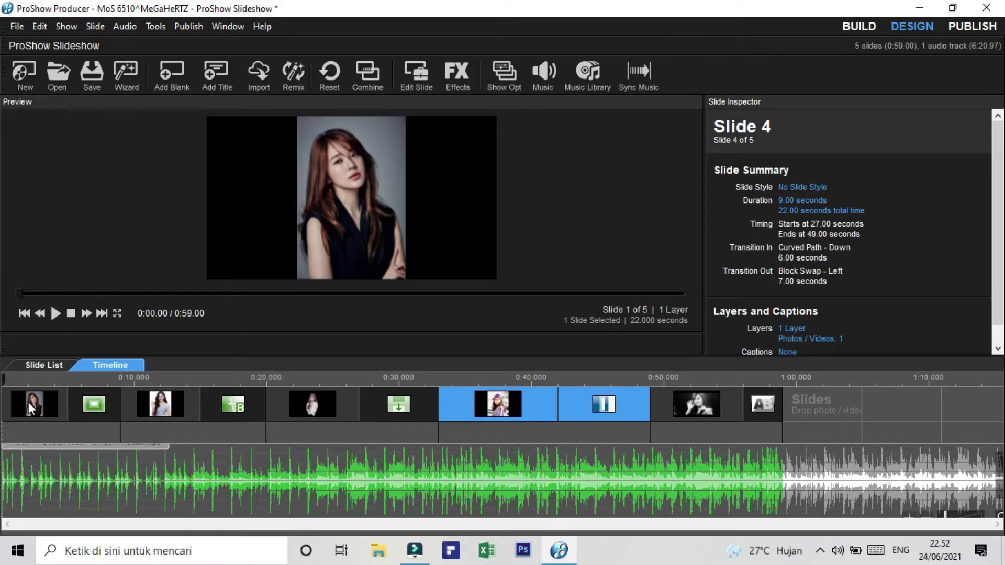
left_click(55, 314)
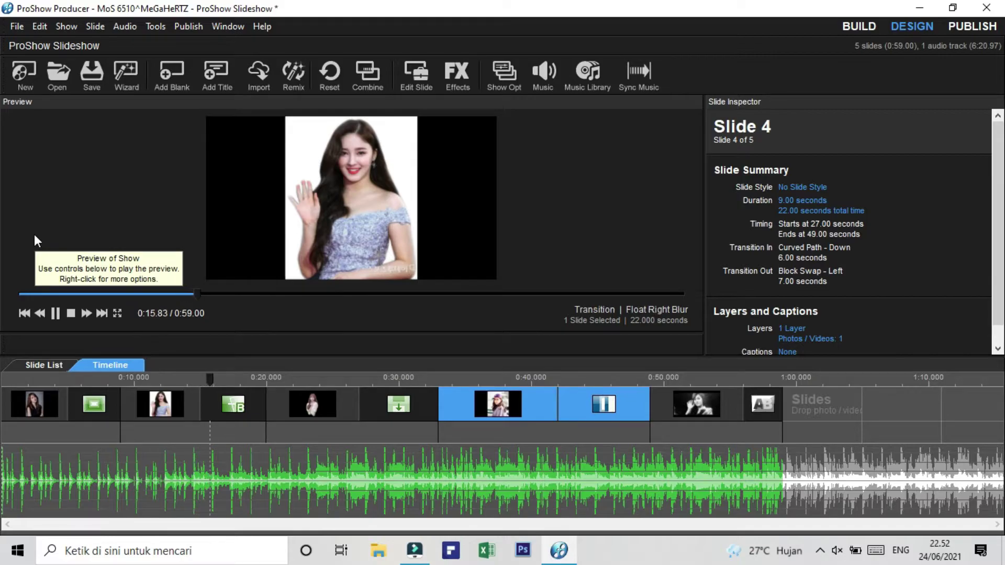
left_click(839, 551)
left_click(769, 529)
left_click(948, 252)
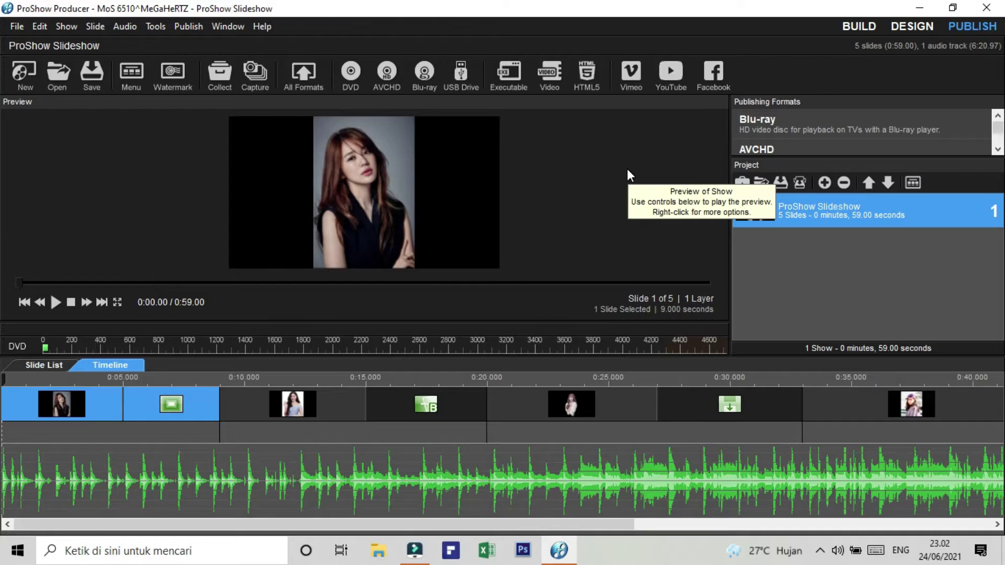
- Publish the show as an MPEG-4 1080p (Full HD) video file with the 60fps High Quality profile
left_click(297, 74)
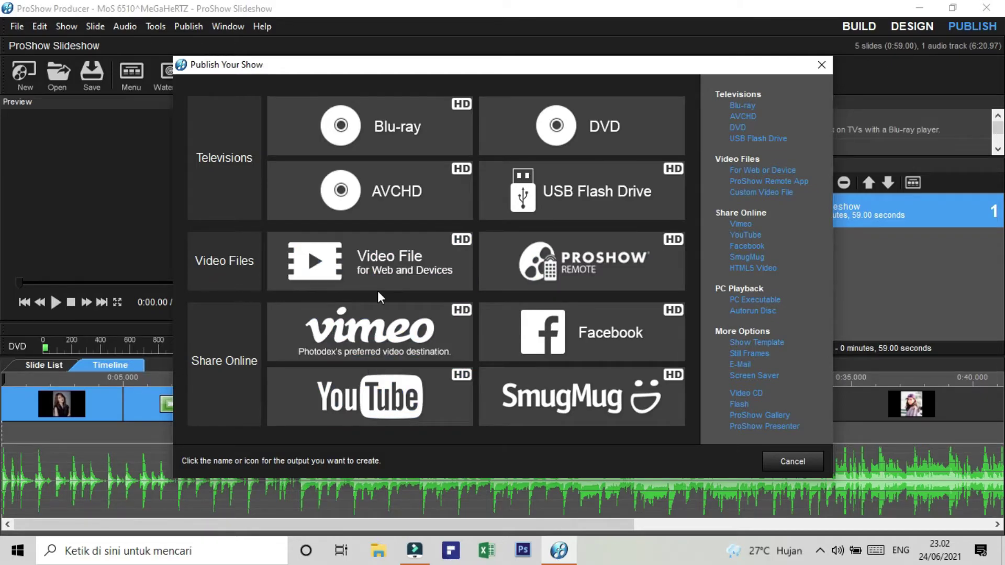
left_click(319, 268)
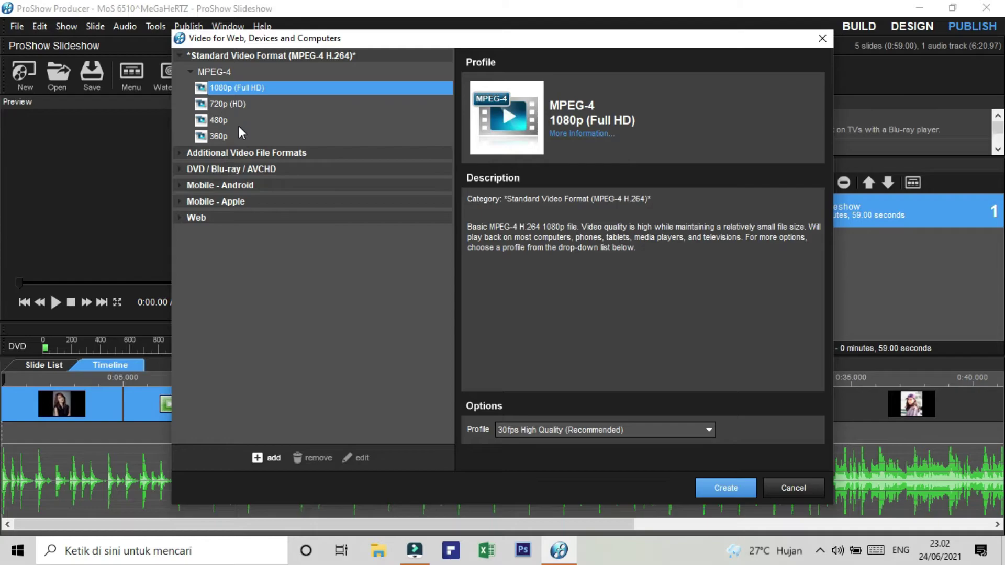
left_click(229, 105)
left_click(221, 121)
left_click(222, 135)
left_click(224, 121)
left_click(228, 105)
left_click(230, 89)
key("Tab")
key("Down")
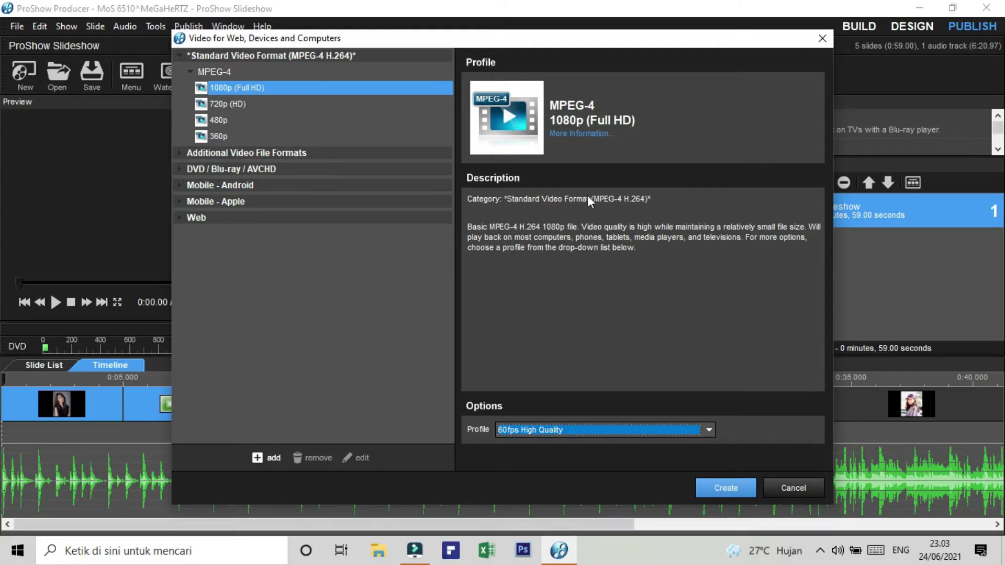
left_click(722, 487)
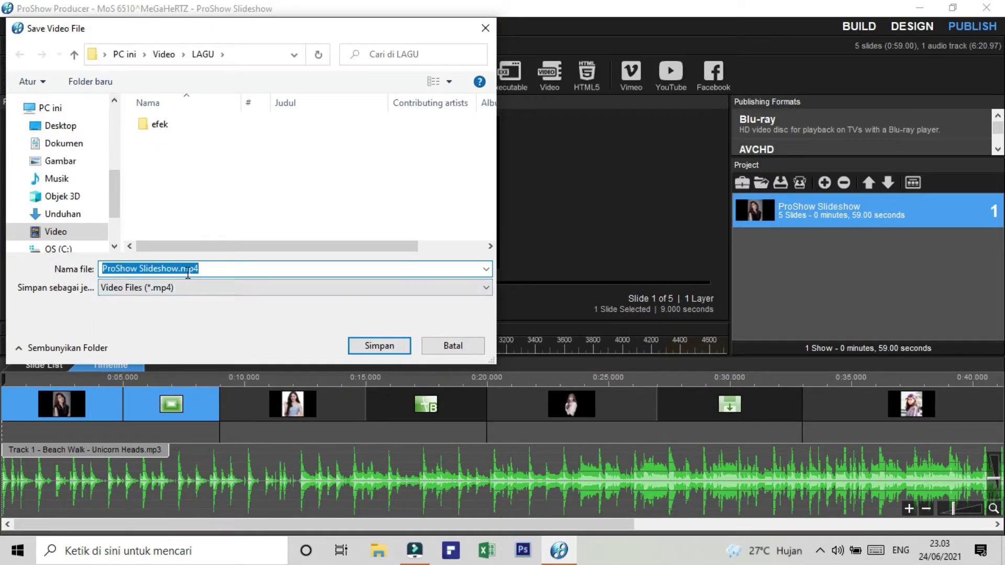
- Save the rendered video as ProShow Slideshow.mp4 in the Video folder and dismiss the completion message
scroll(58, 236, "down", 1)
left_click(52, 209)
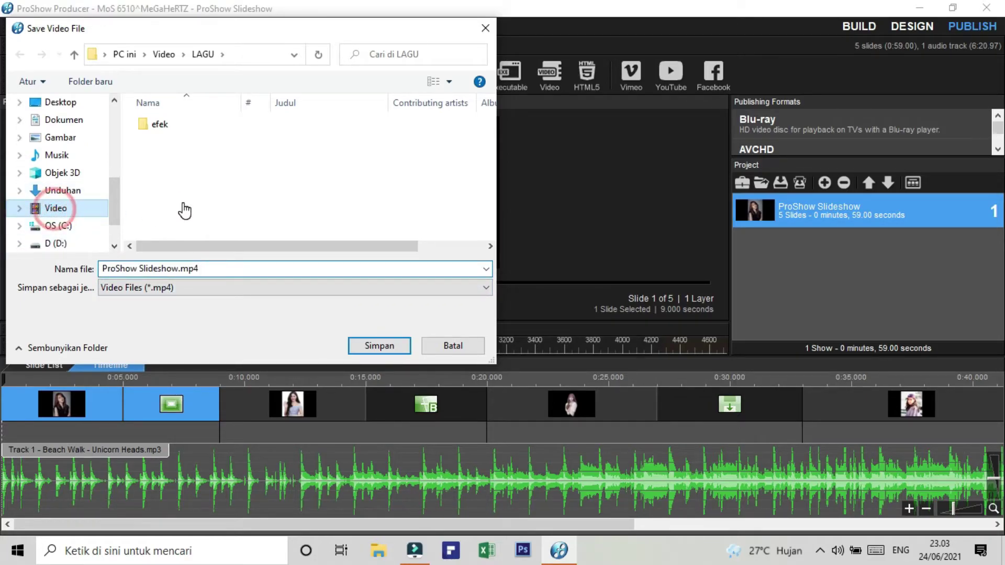
scroll(183, 203, "down", 3)
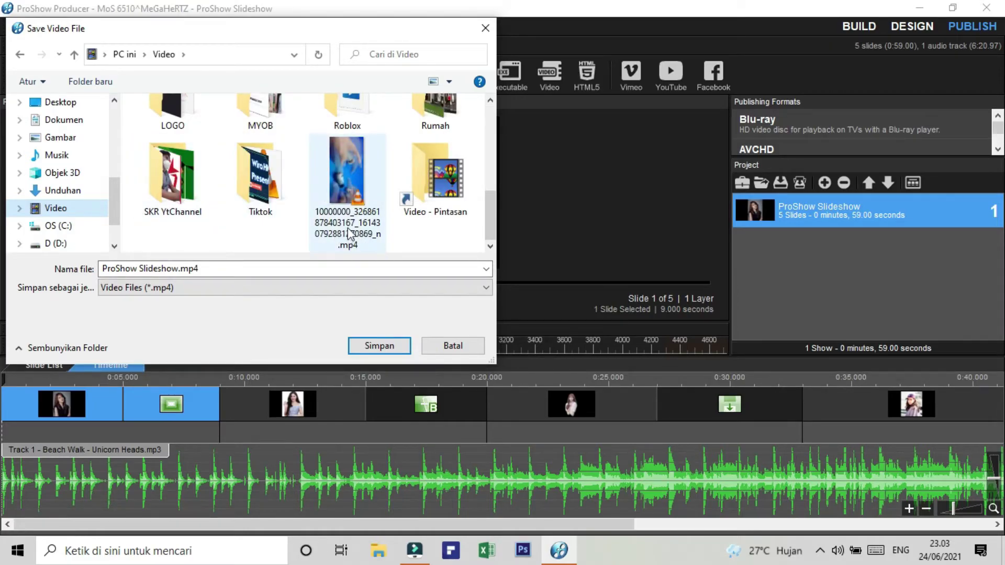
left_click(390, 348)
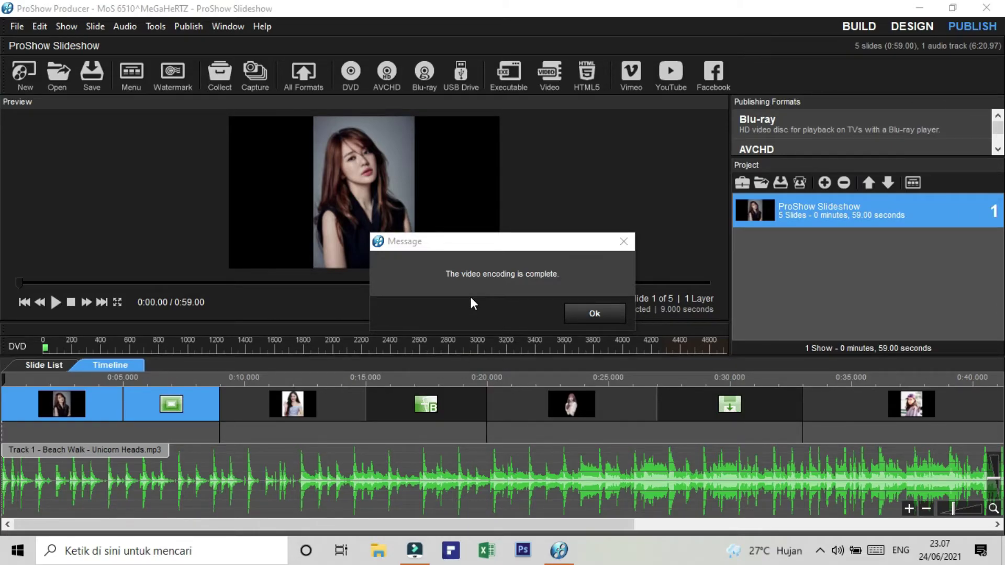
left_click(596, 315)
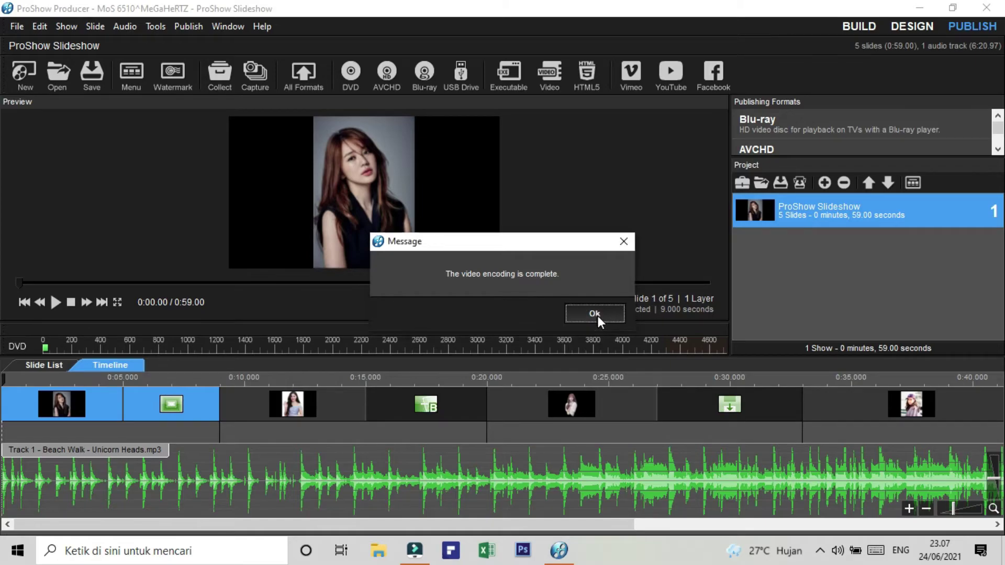
left_click(597, 316)
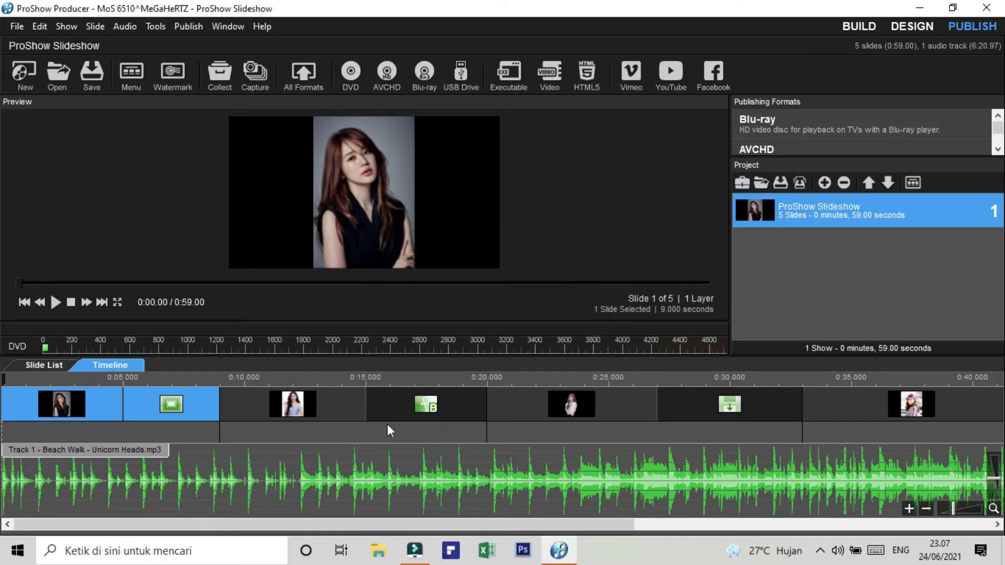
- Play ProShow Slideshow.mp4 from the Video folder in File Explorer and return to ProShow Producer
left_click(381, 551)
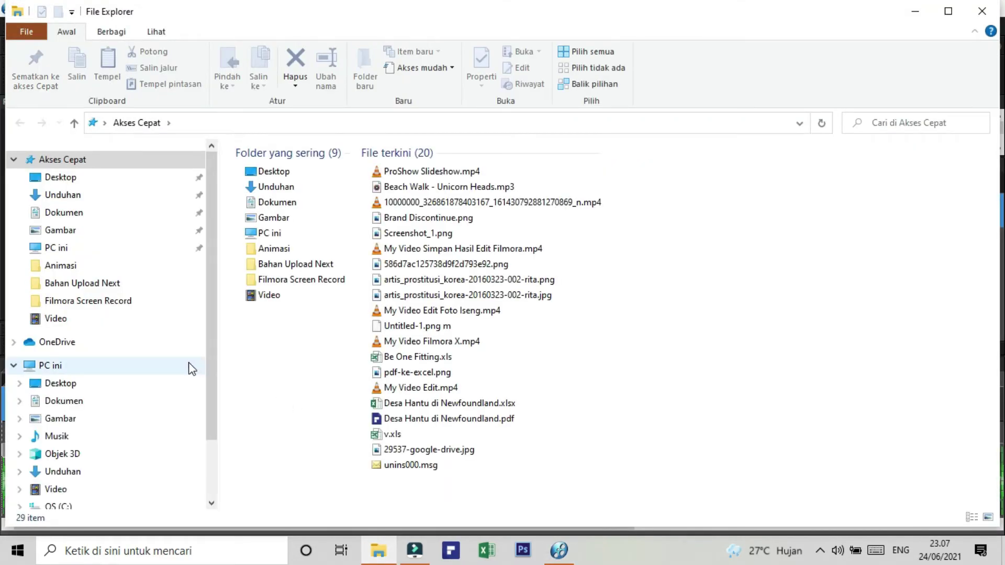
left_click(57, 320)
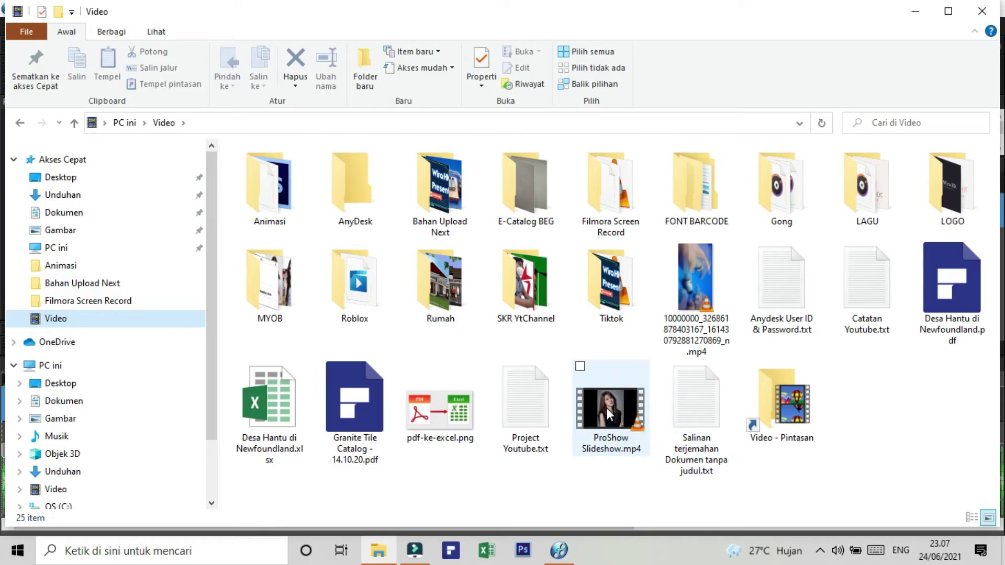
double_click(609, 414)
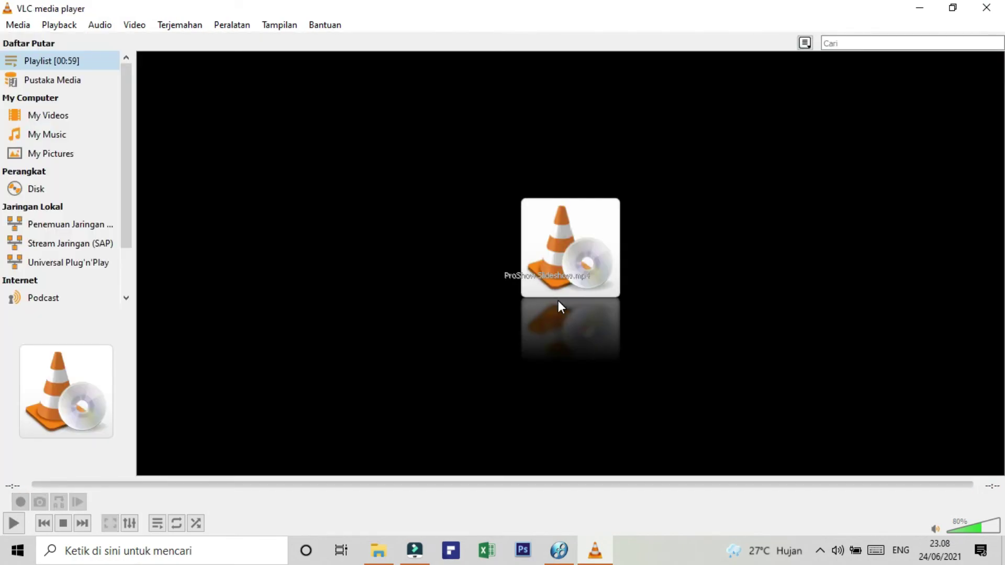
left_click(559, 551)
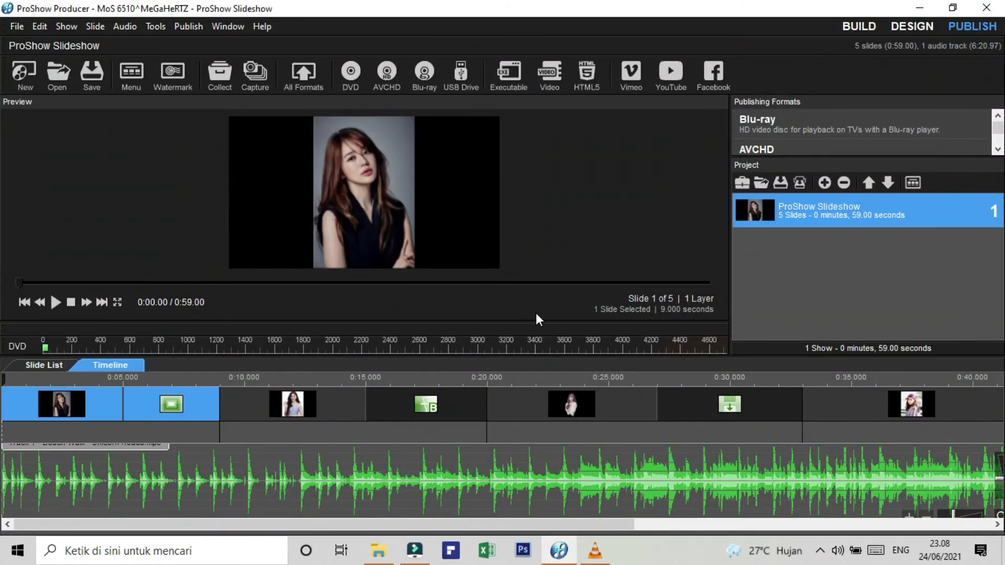